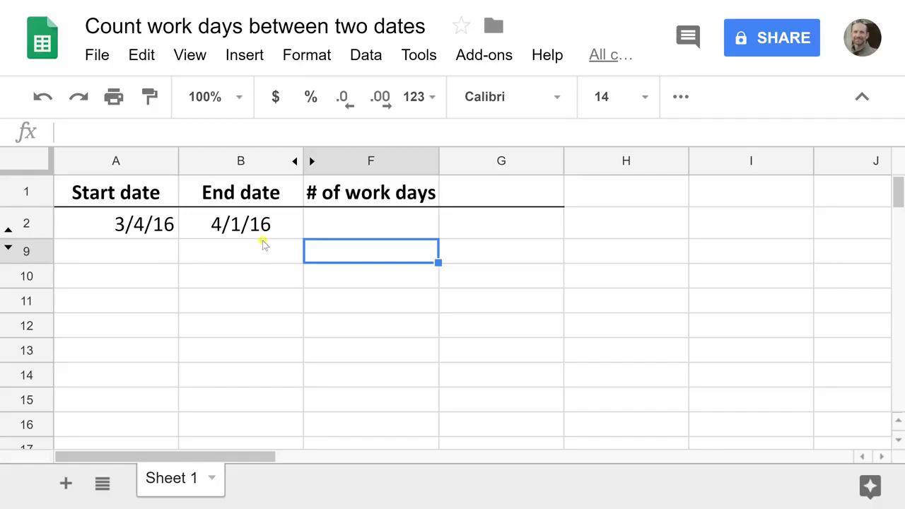
- Enter =NETWORKDAYS(A2,B2) in F2 to count 21 work days from 3/4/16 to 4/1/16
click(324, 224)
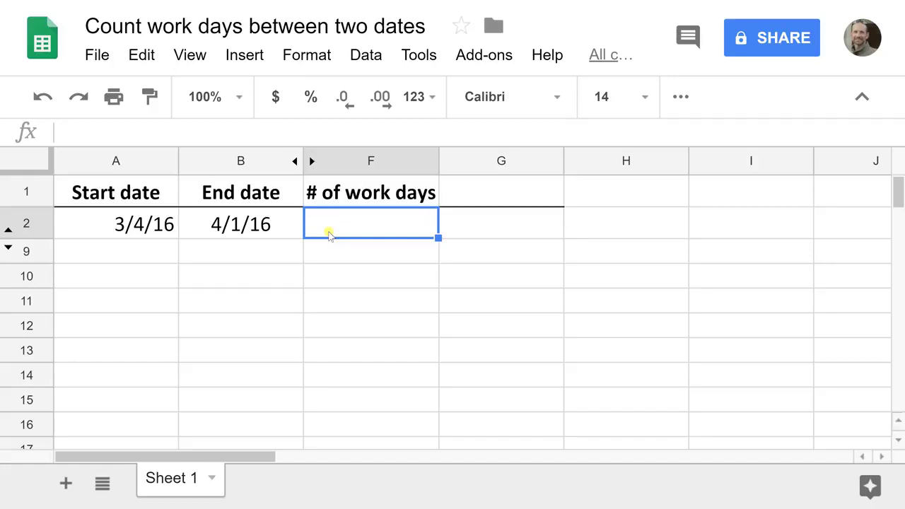
text(=)
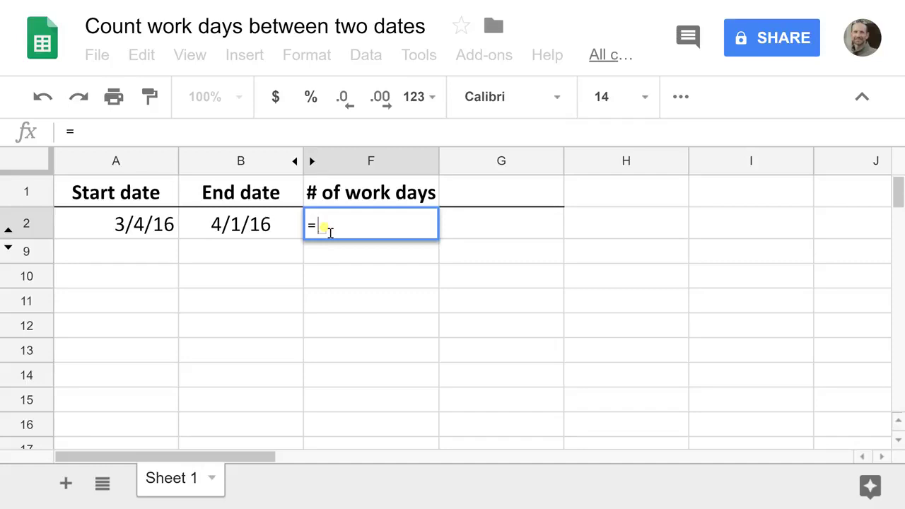
key(BackSpace)
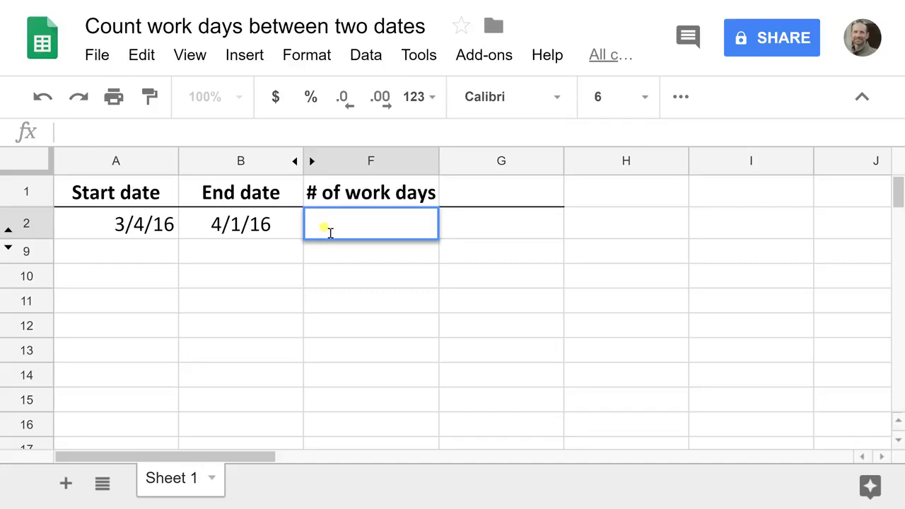
text(=N)
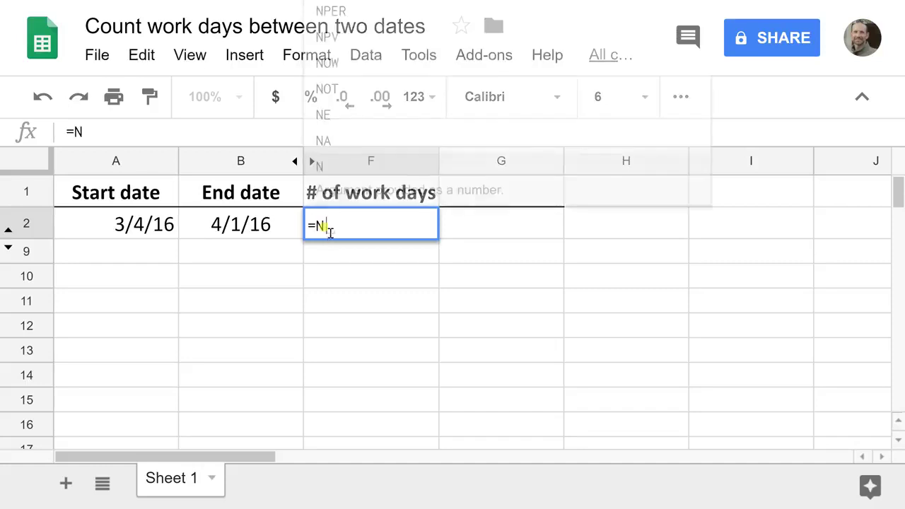
text(ETWORKDAY)
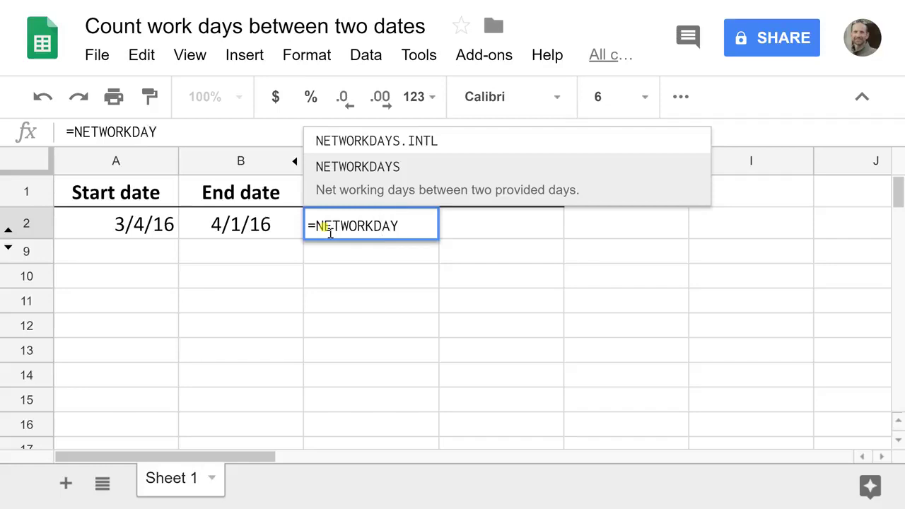
text(S)
text(()
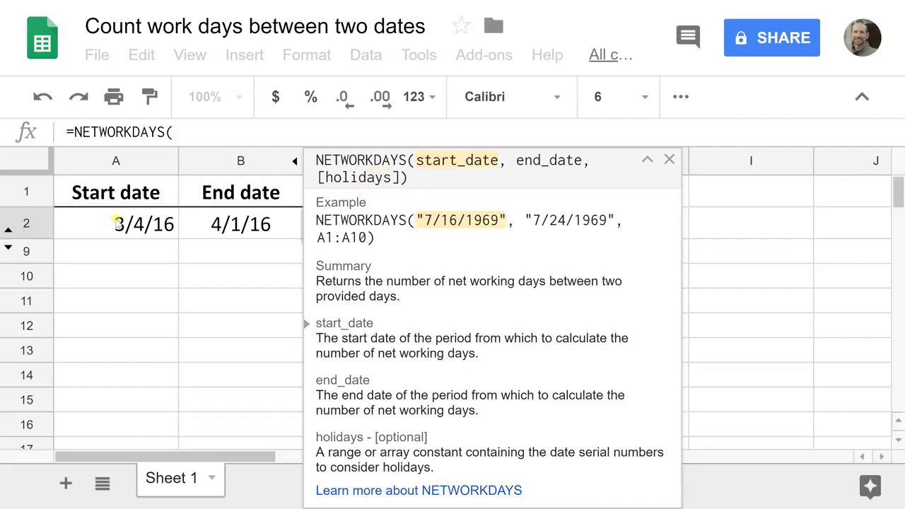
click(118, 223)
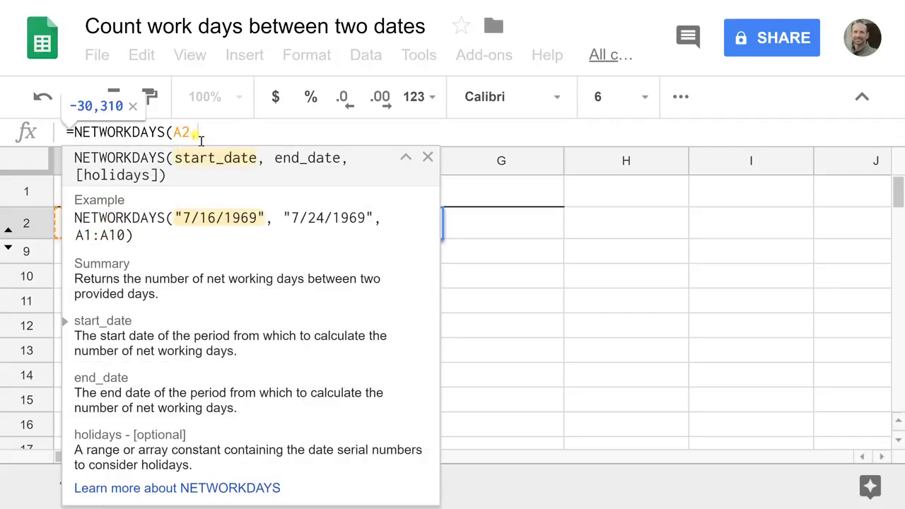
text(,)
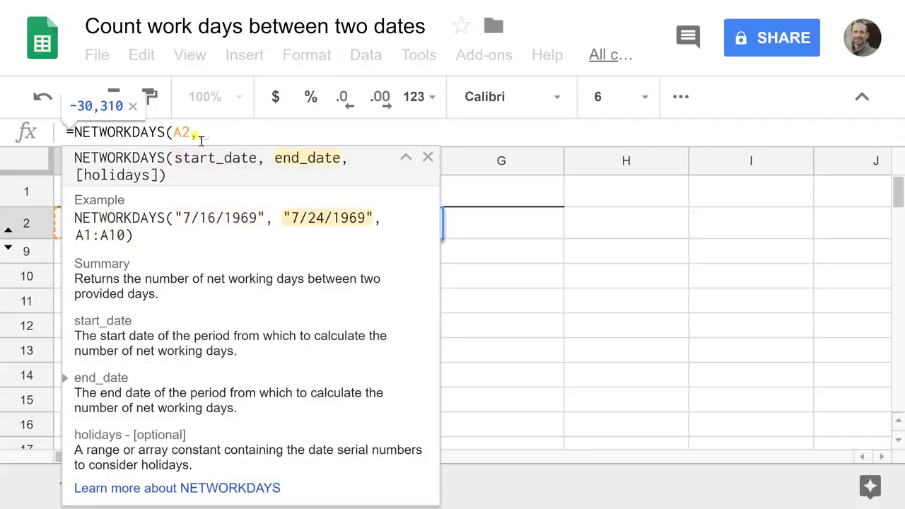
text(b2)
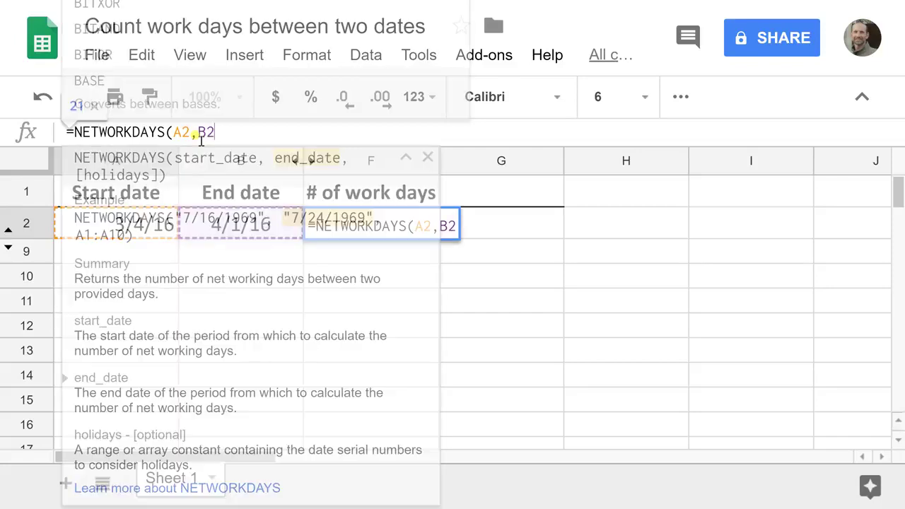
text())
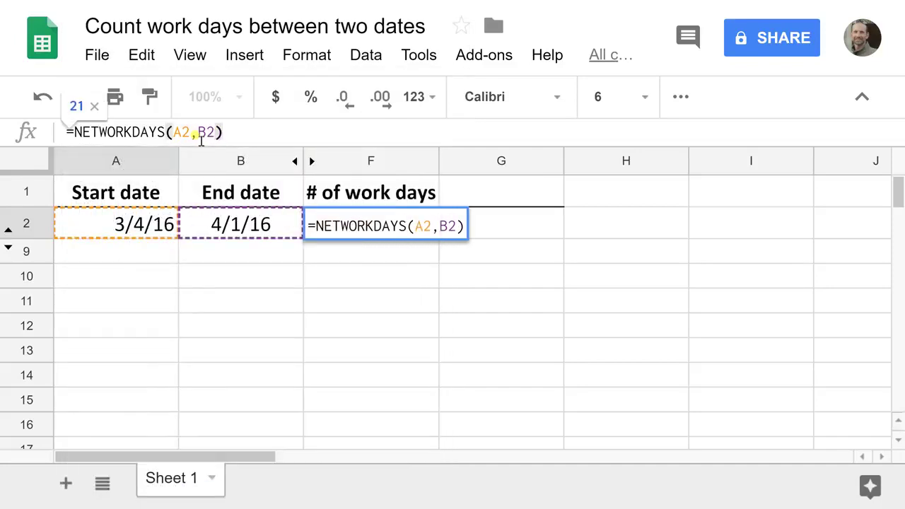
key(Return)
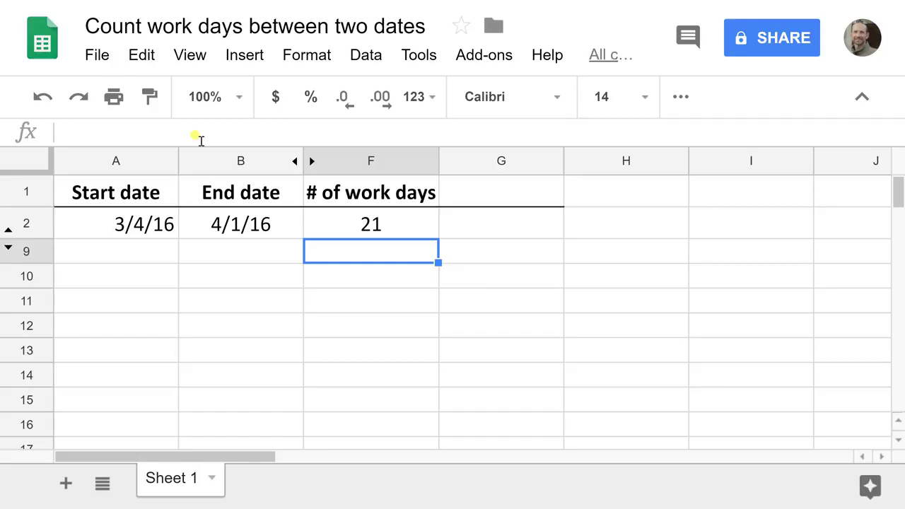
key(Up)
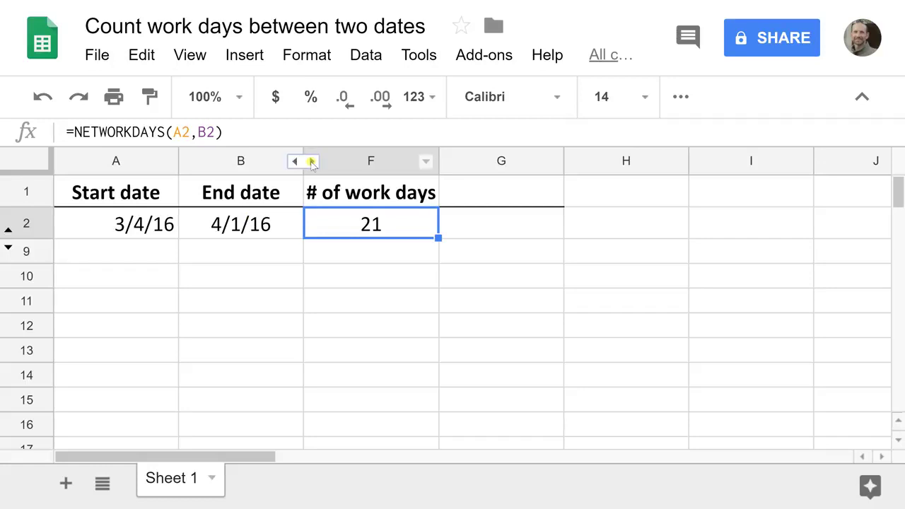
click(311, 163)
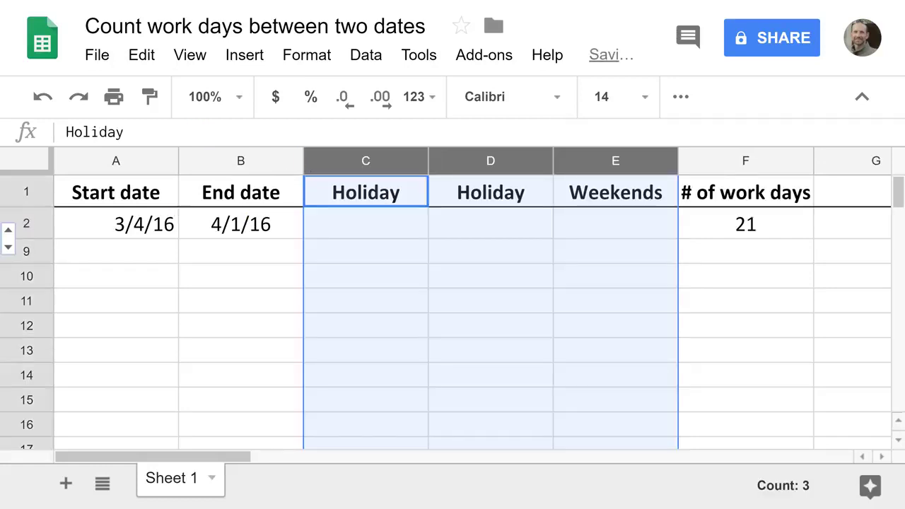
- Unhide example rows 3–8 and bring up row 2's context menu to hide it
click(9, 247)
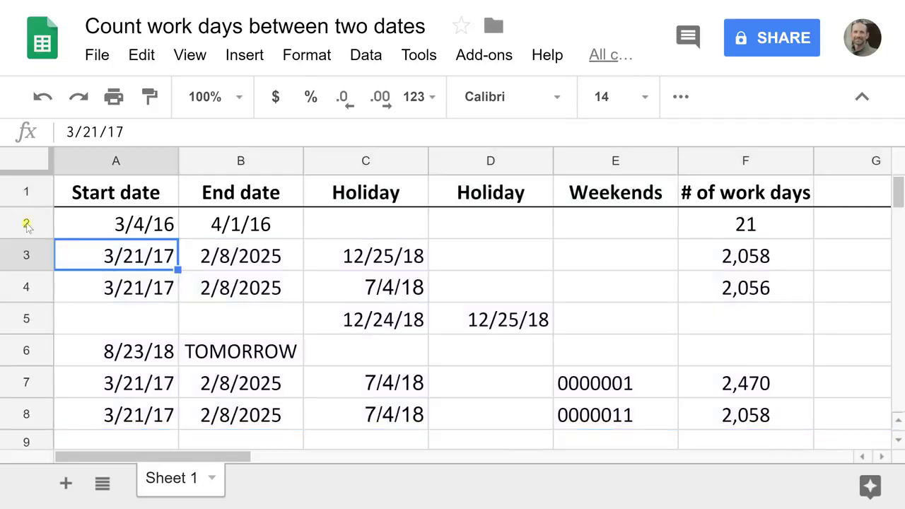
click(26, 225)
right_click(27, 225)
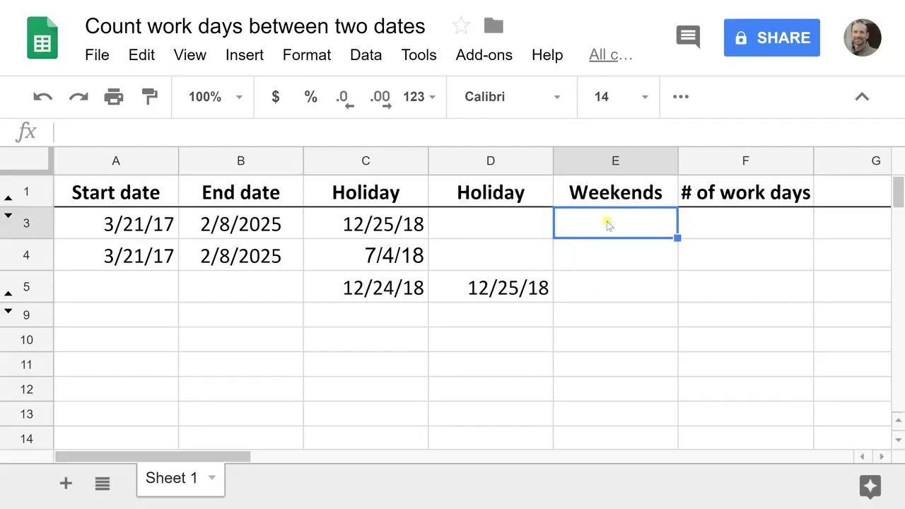
click(698, 224)
- Enter =NETWORKDAYS(A3,B3,C3) in F3, giving 2,058 work days excluding the 12/25/18 holiday
text(=)
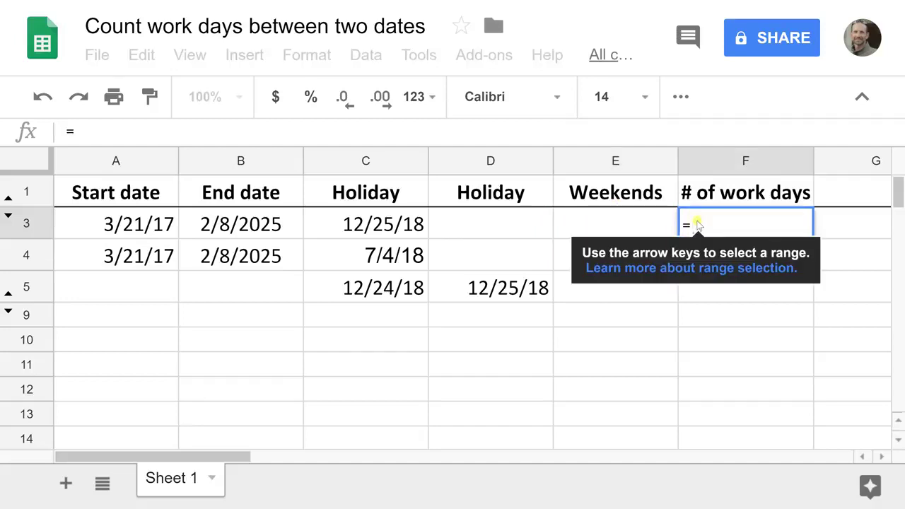
text(NETWORKD)
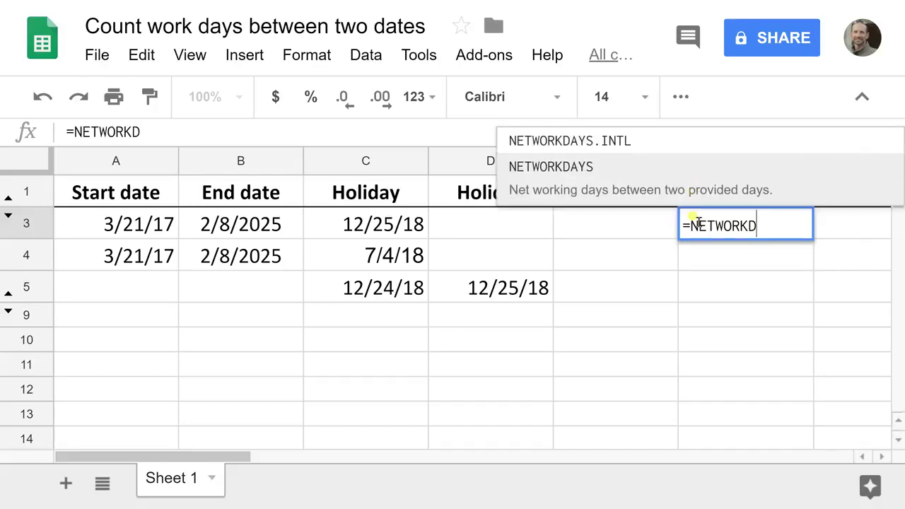
text(A)
text(YS()
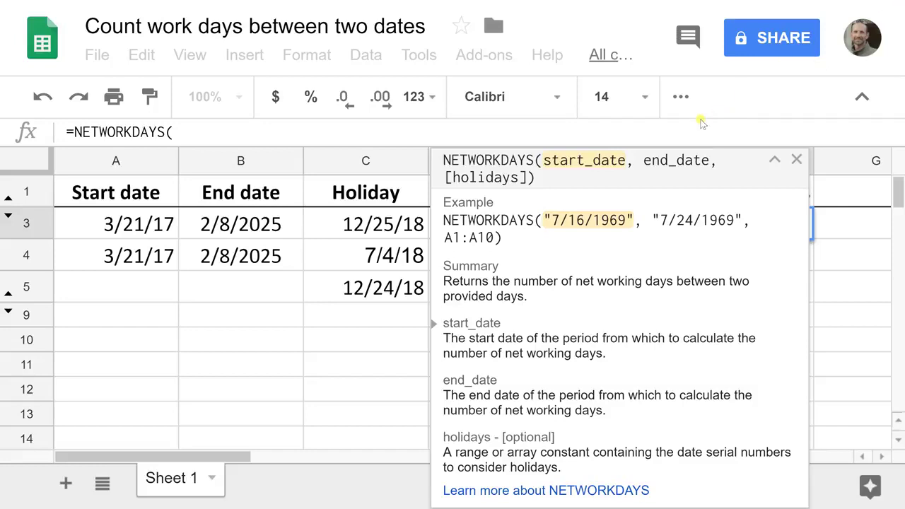
key(ctrl+minus)
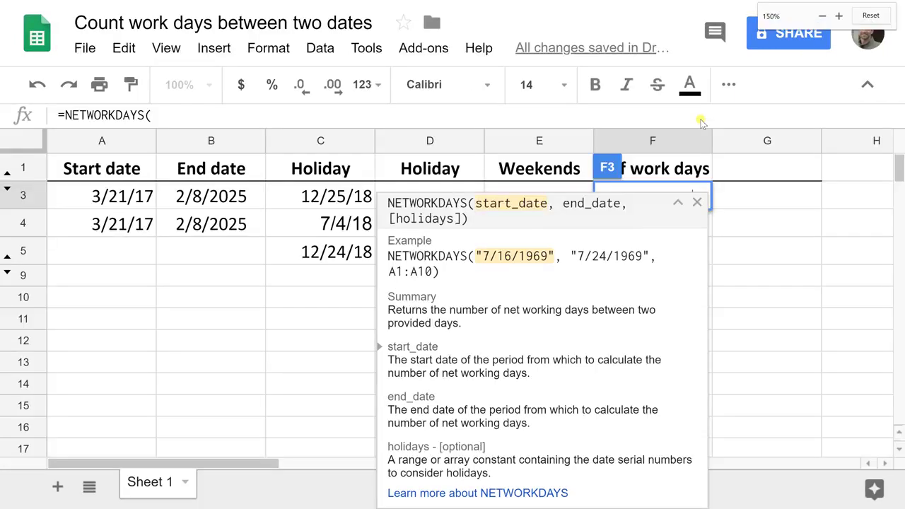
key(ctrl+minus)
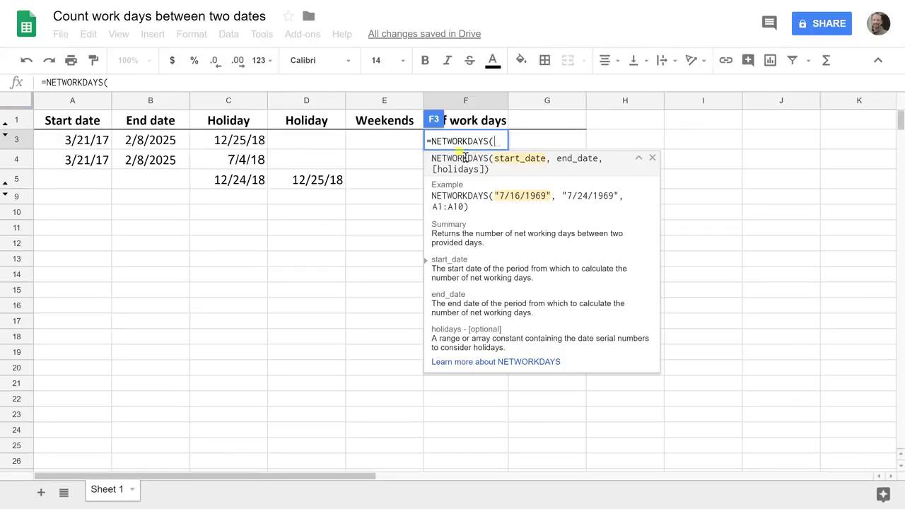
text(A3,B)
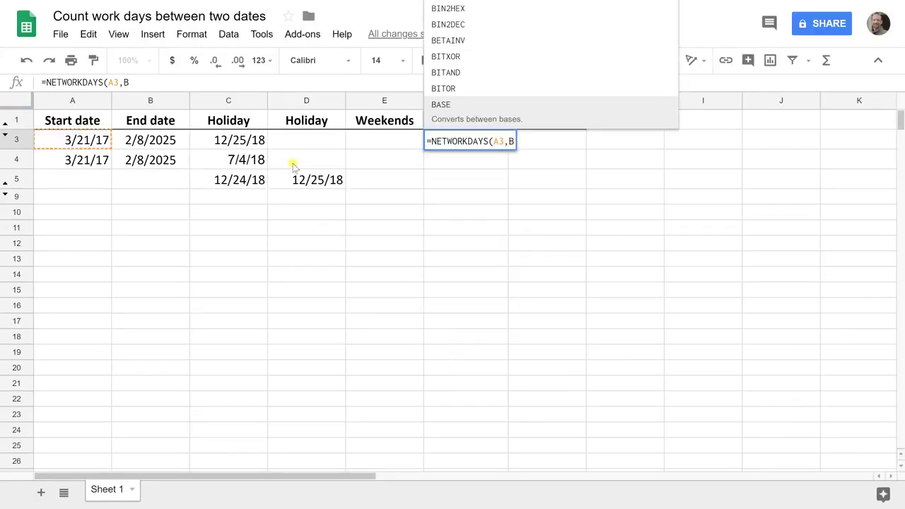
text(3,)
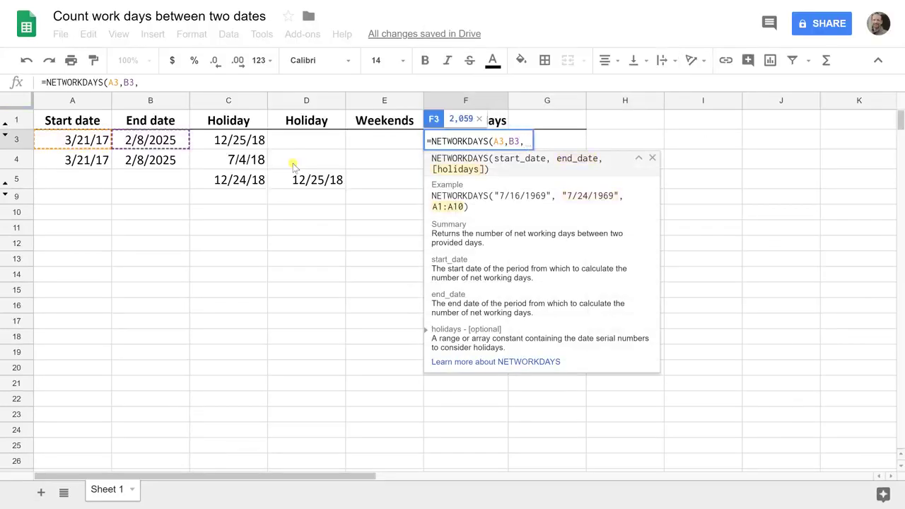
text(C3)
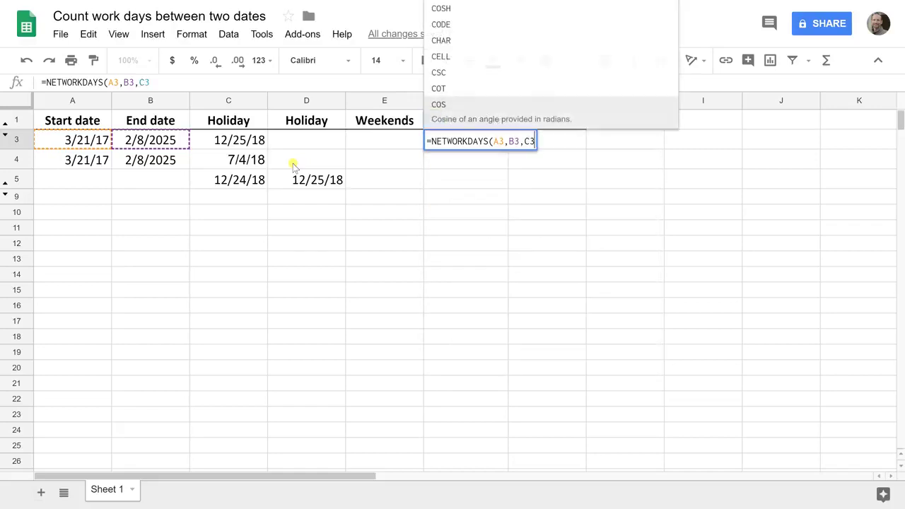
key(Return)
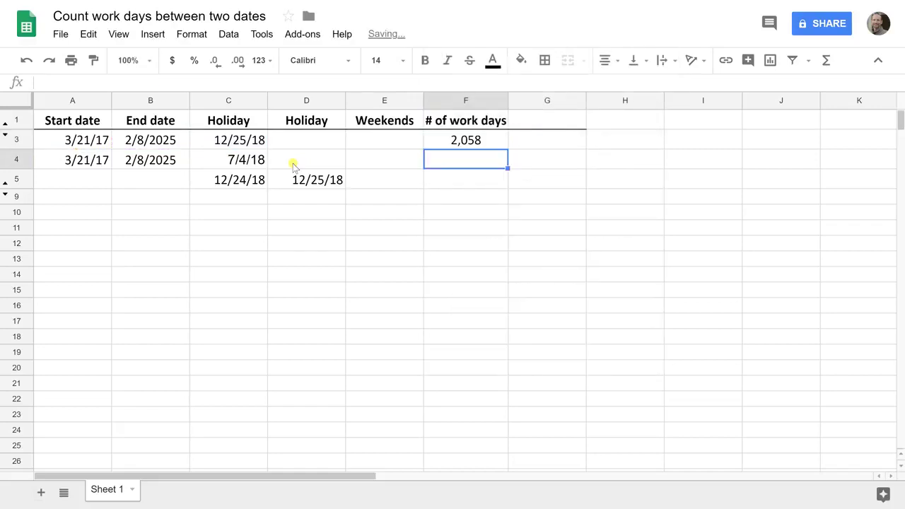
key(Up)
key(Right)
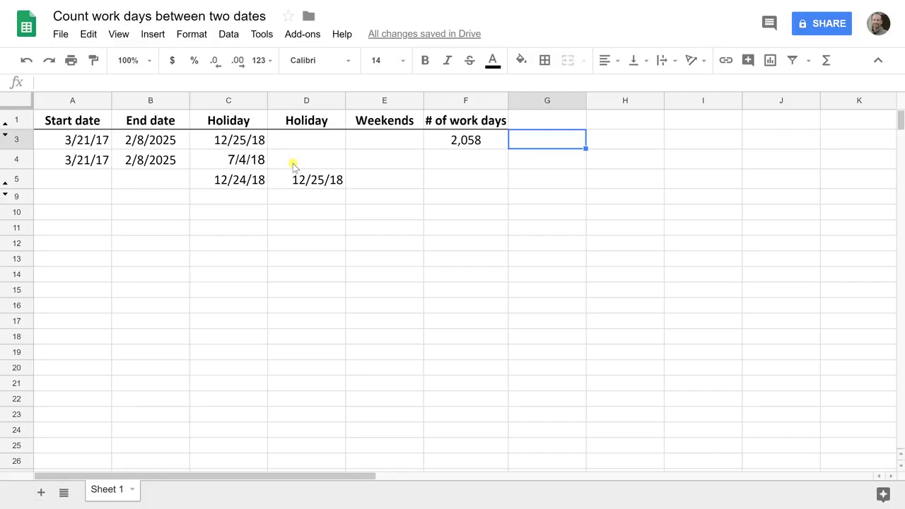
- Add a trial =DAYS(B3,A3) of 2,881 days in G3, compare with F3, then clear it
text(=DAYS)
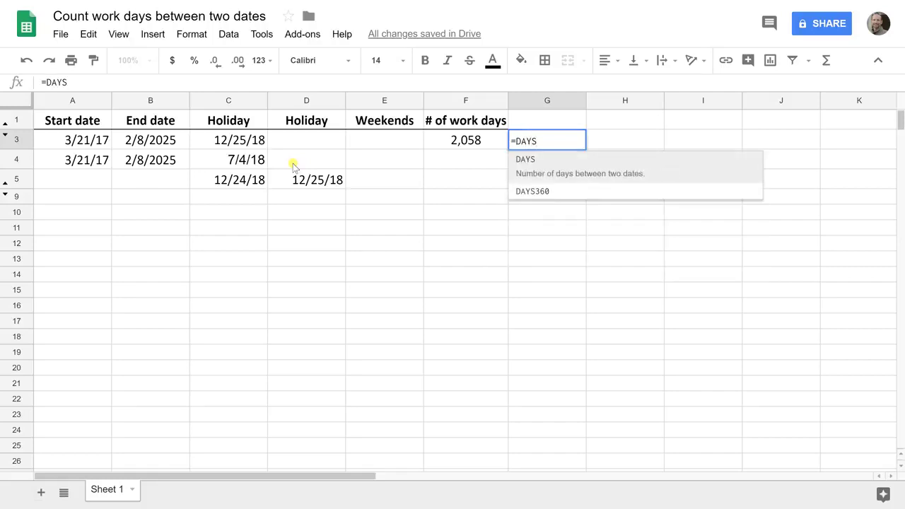
text(()
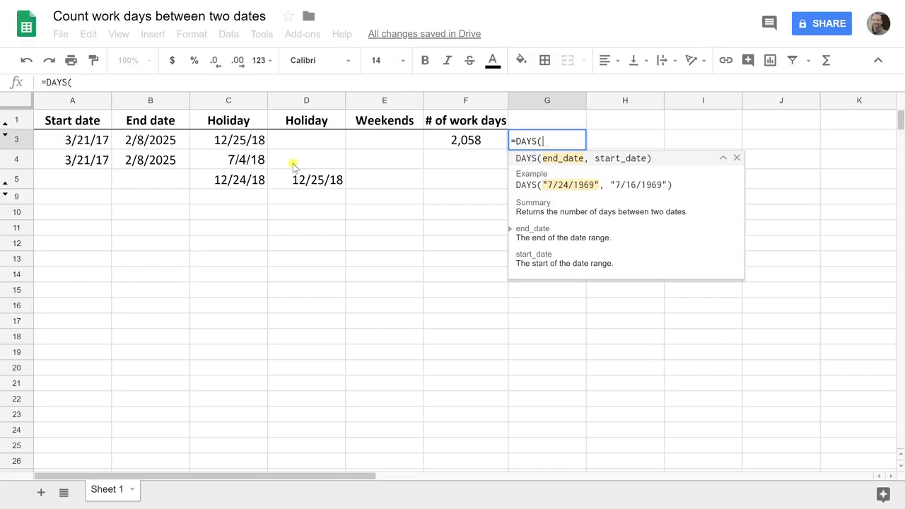
text(B3)
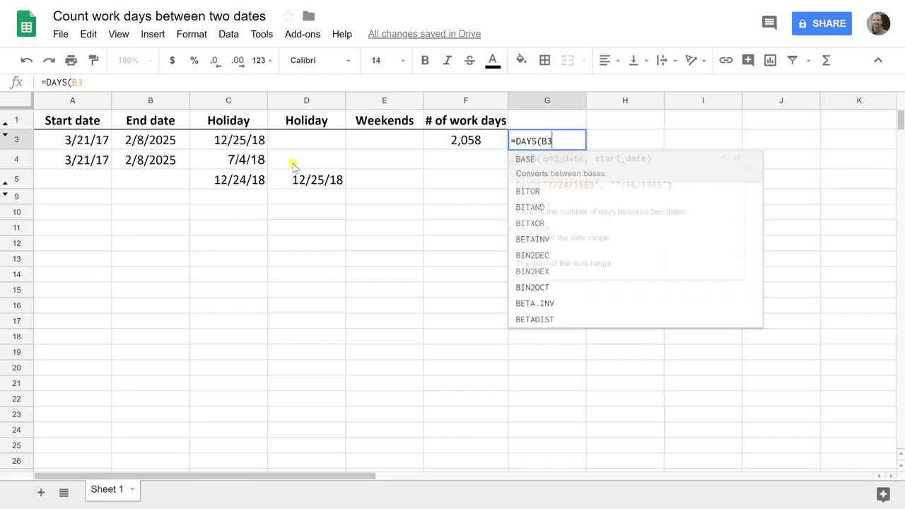
text(,A)
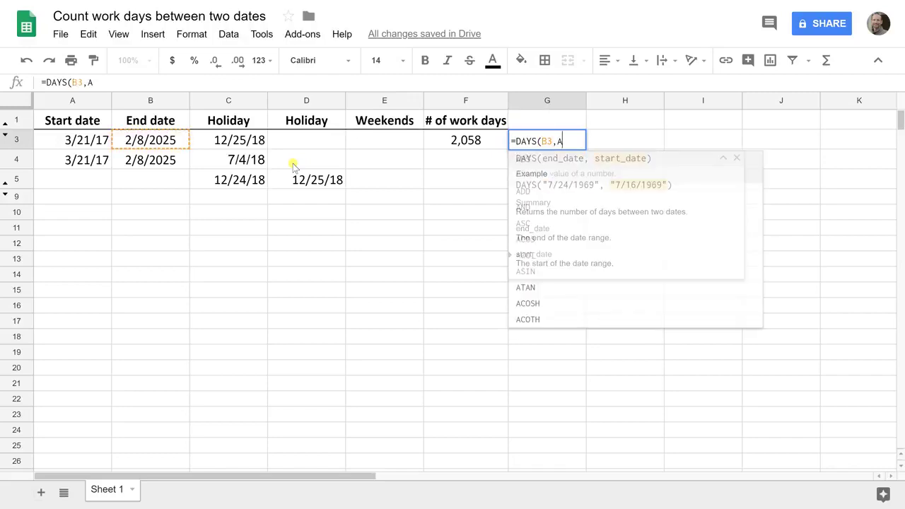
text(3)
key(Return)
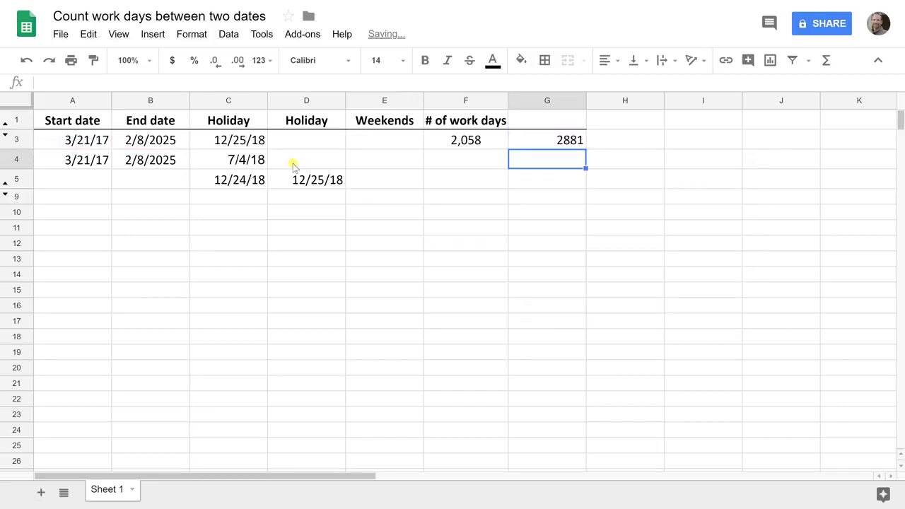
key(Up)
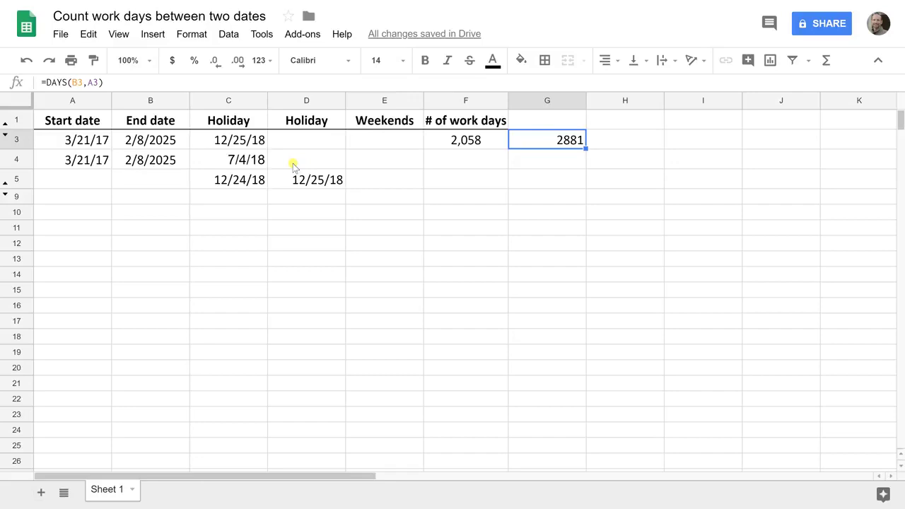
key(Left)
key(Right)
key(Delete)
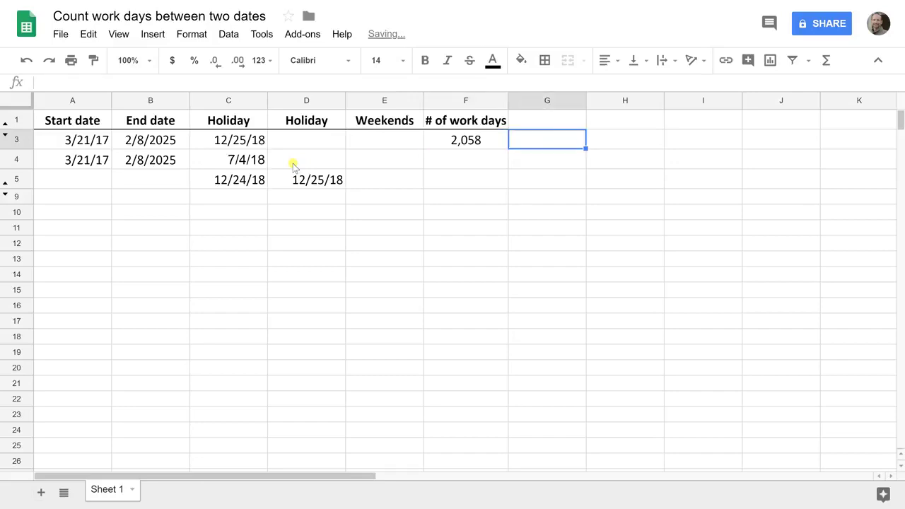
key(Down)
key(Left)
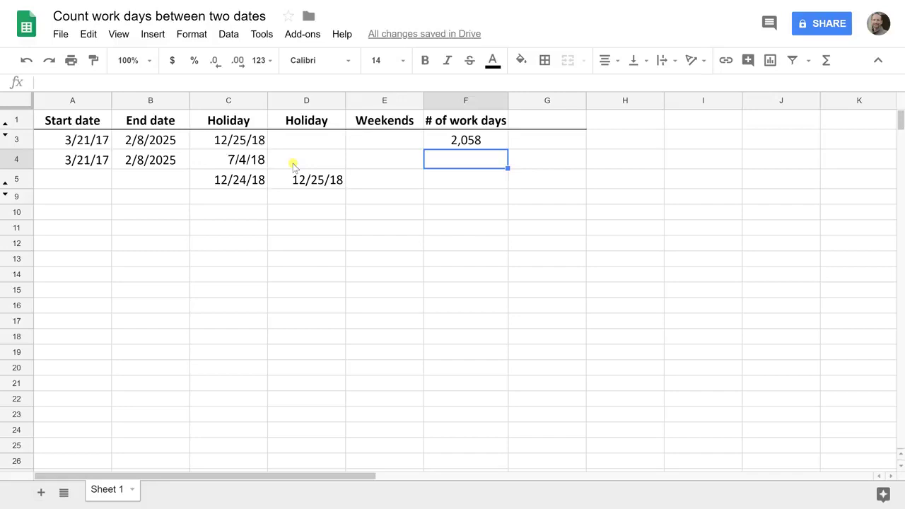
- Enter =NETWORKDAYS(A4,B4,C4:D5) in F4, returning 2,056 work days excluding the listed holidays
text(=)
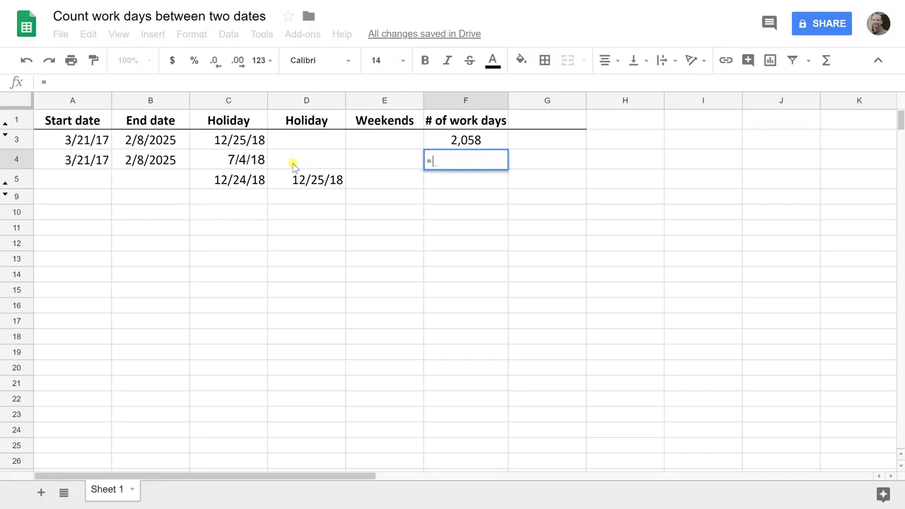
text(NETWORKD)
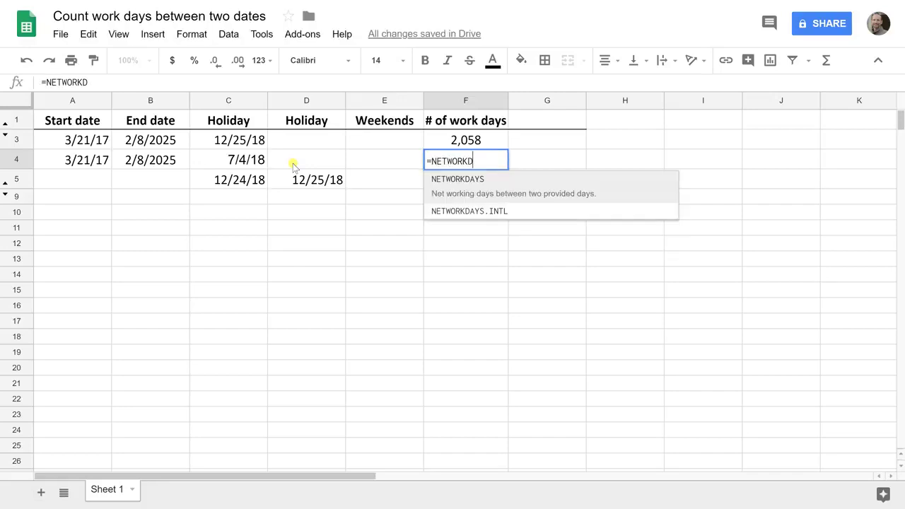
text(SA)
key(BackSpace)
key(BackSpace)
text(AYS)
text(()
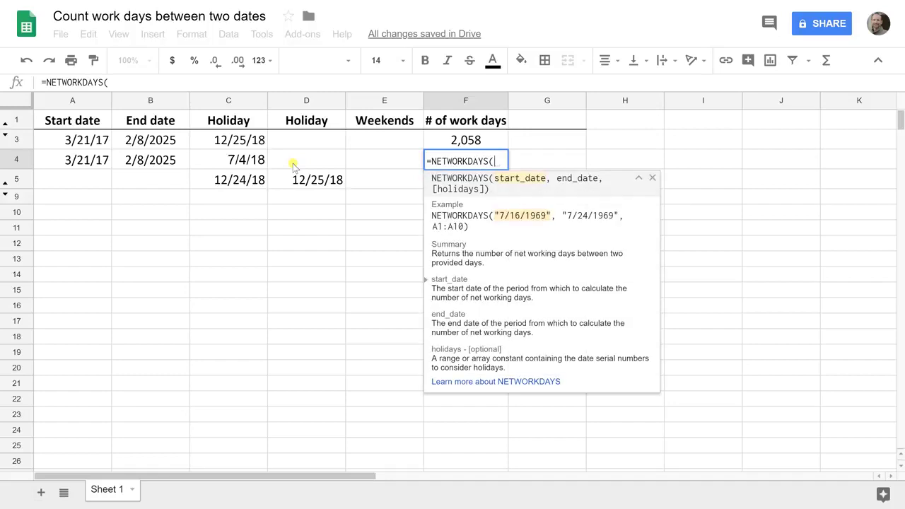
text(A)
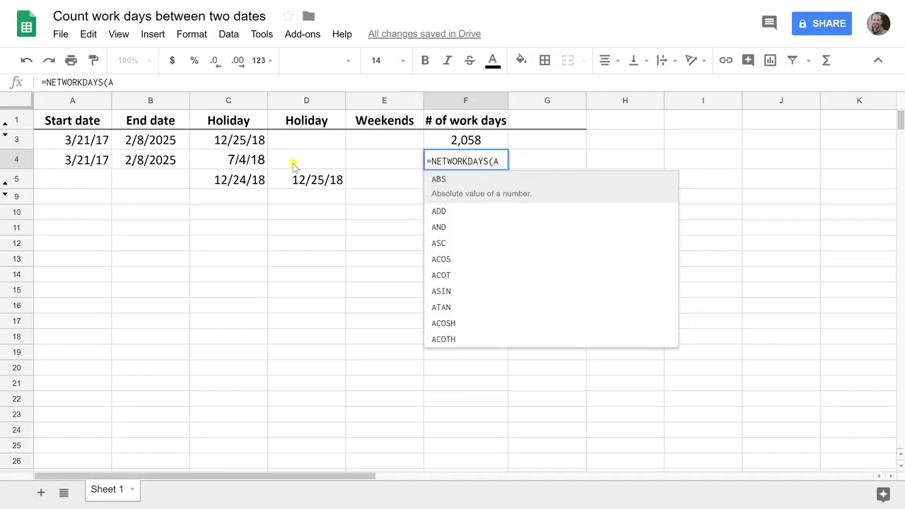
text(4,)
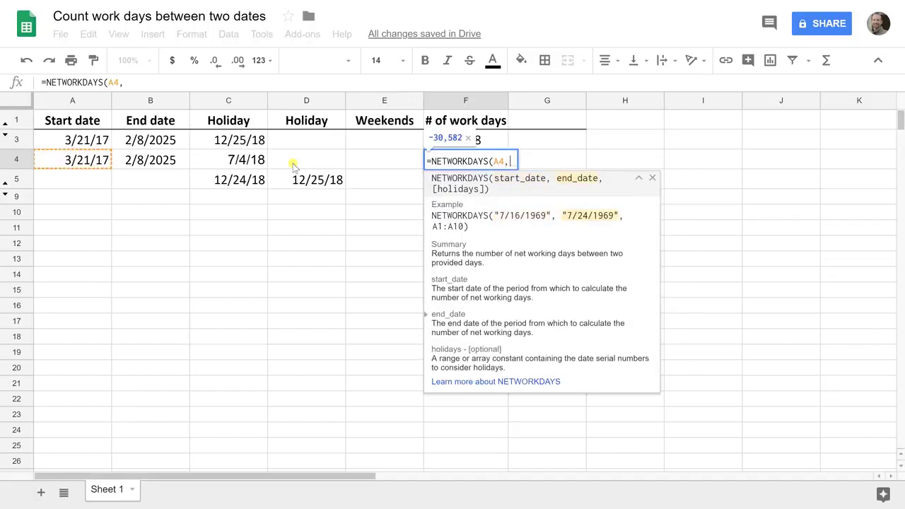
text(B)
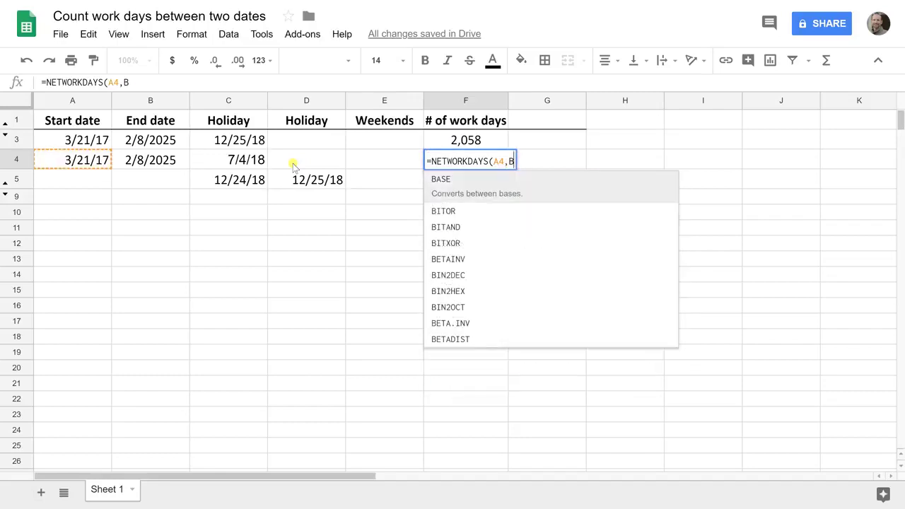
text(4,)
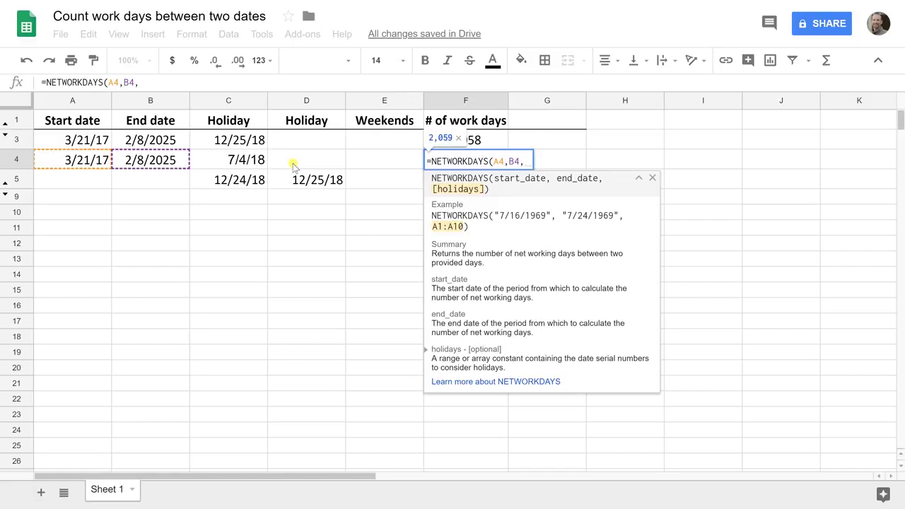
text(C4:)
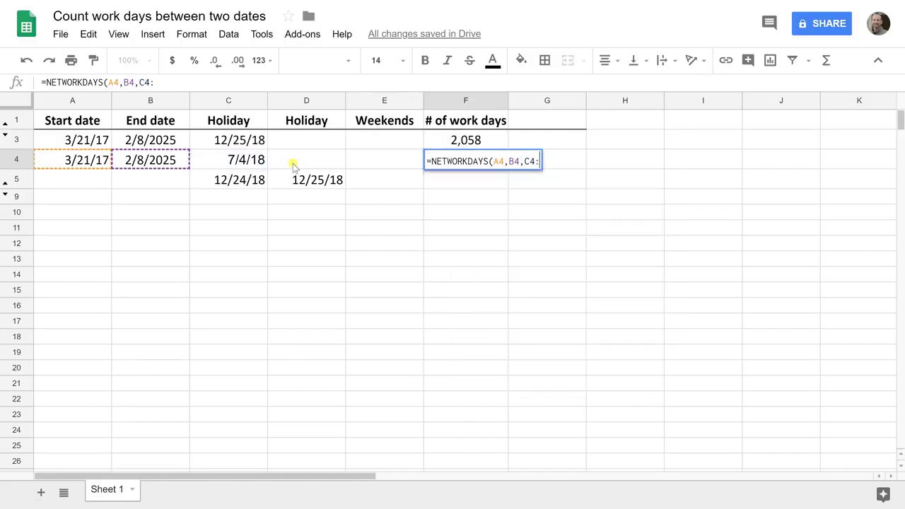
text(D5)
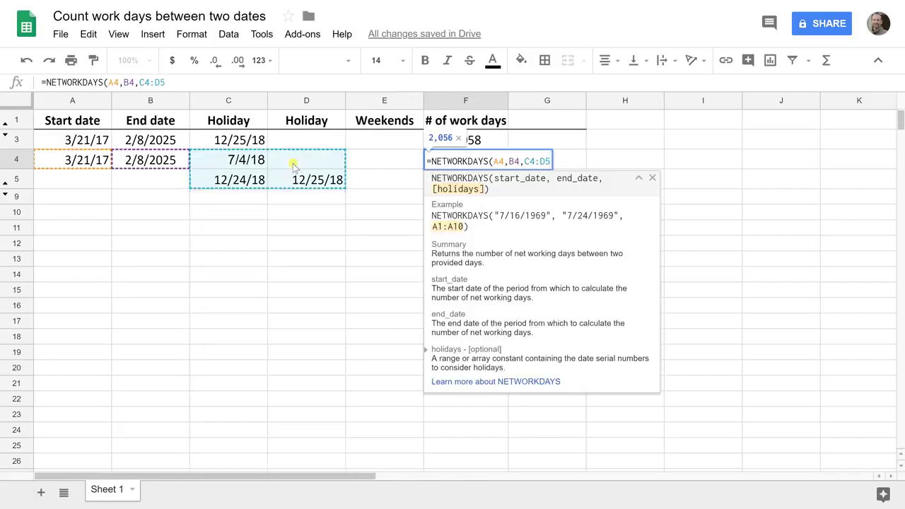
text())
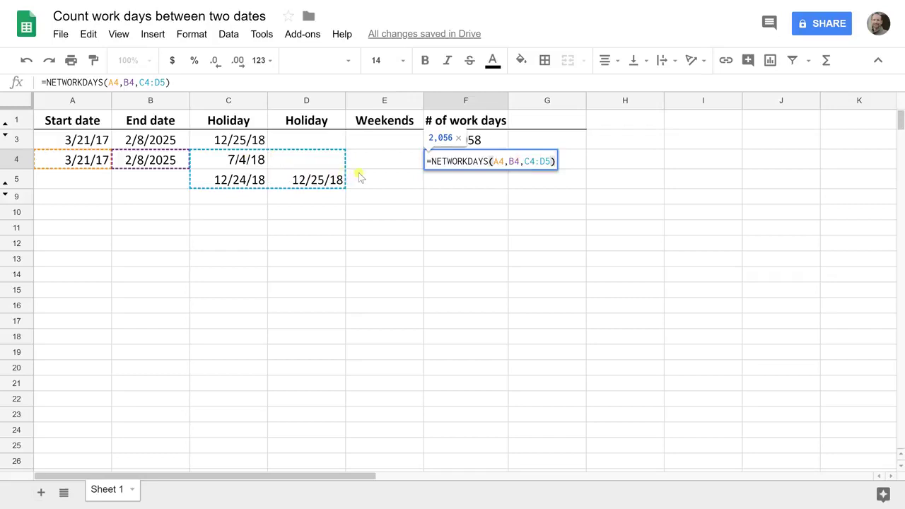
key(Return)
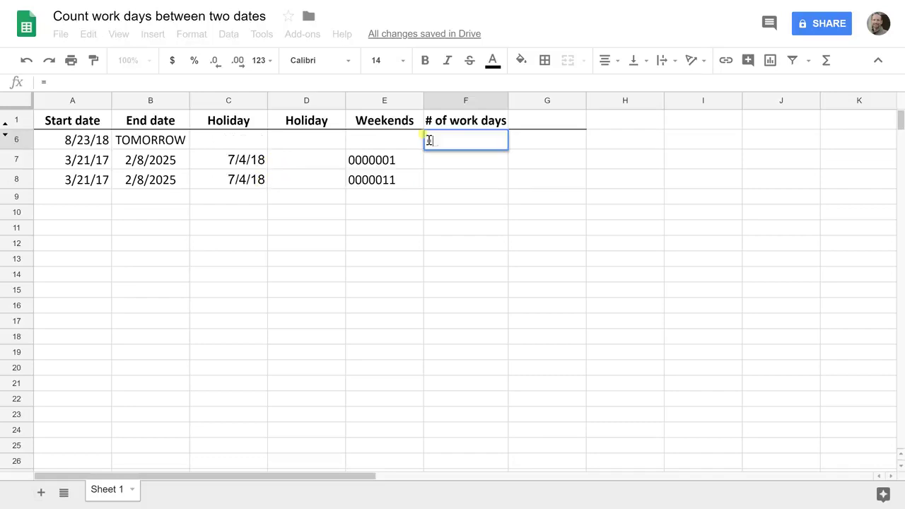
- Enter =NETWORKDAYS(A6,B6) in F6, which returns #VALUE! from the text end date TOMORROW
text(=)
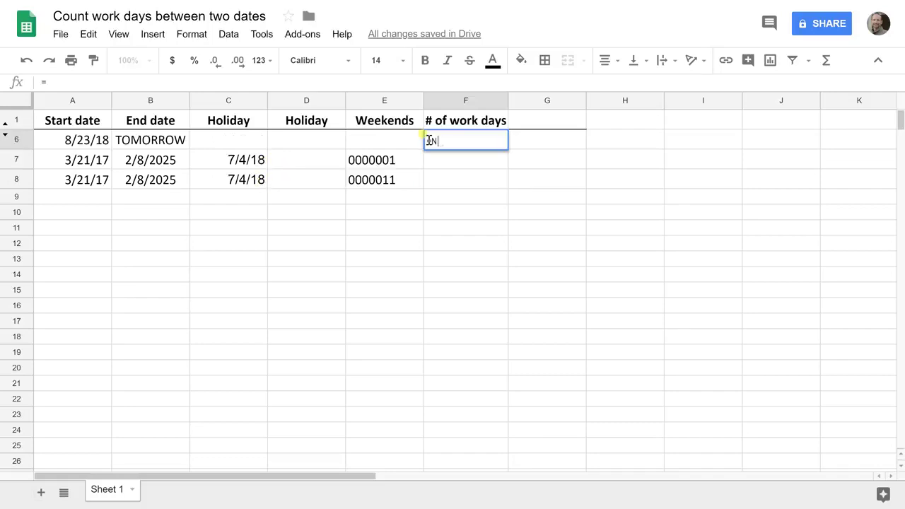
text(NETWORKDAYS)
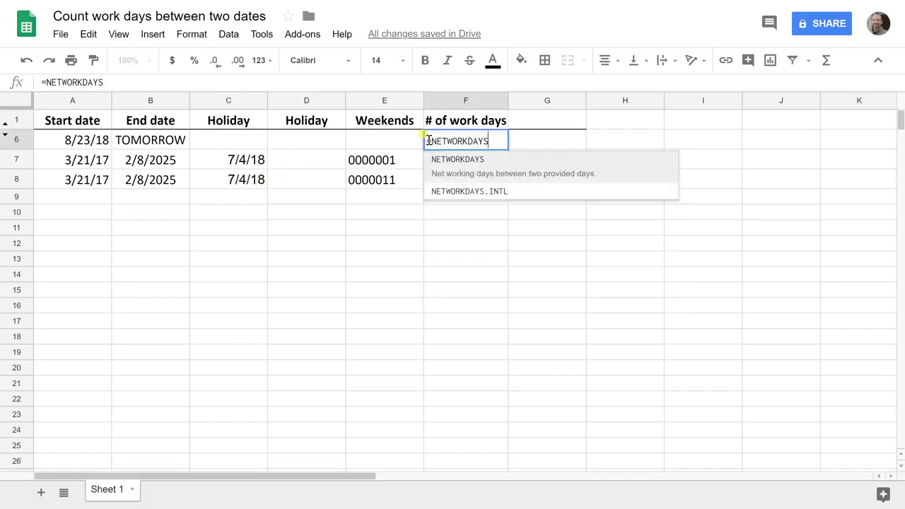
text((A6)
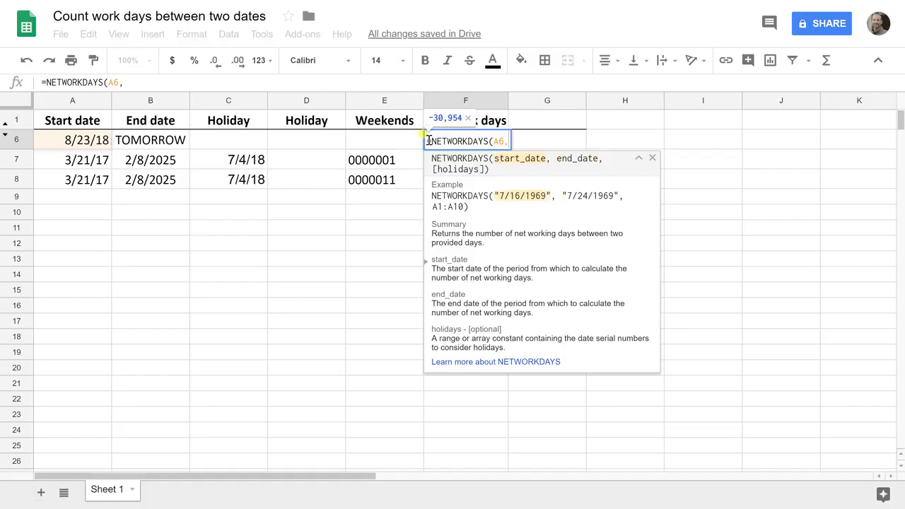
text(,B6)
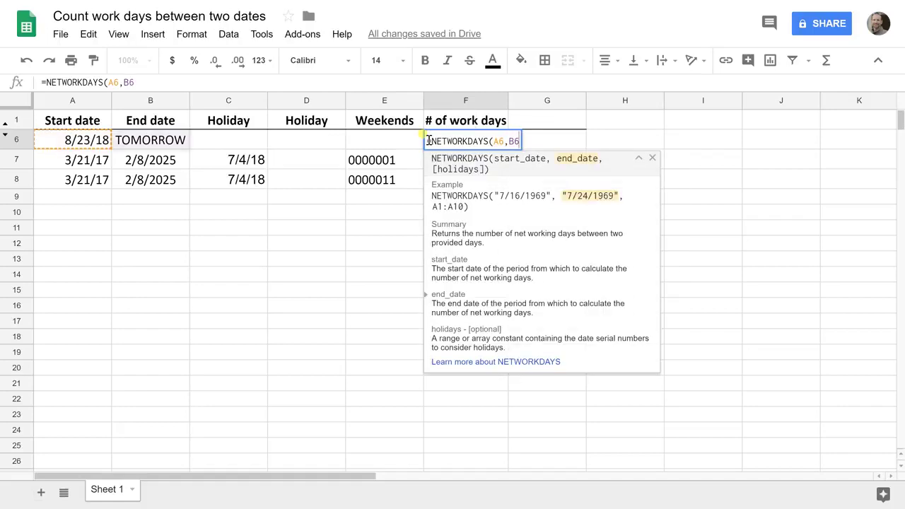
text())
key(Return)
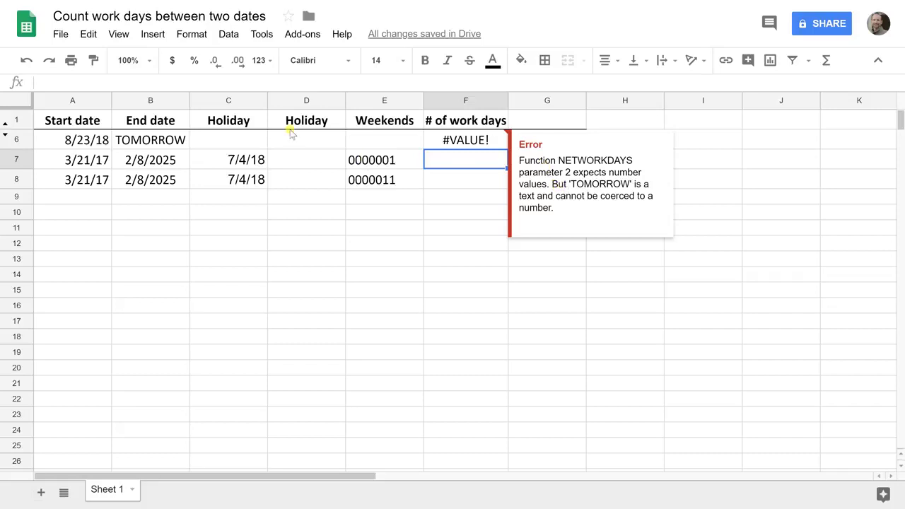
click(173, 141)
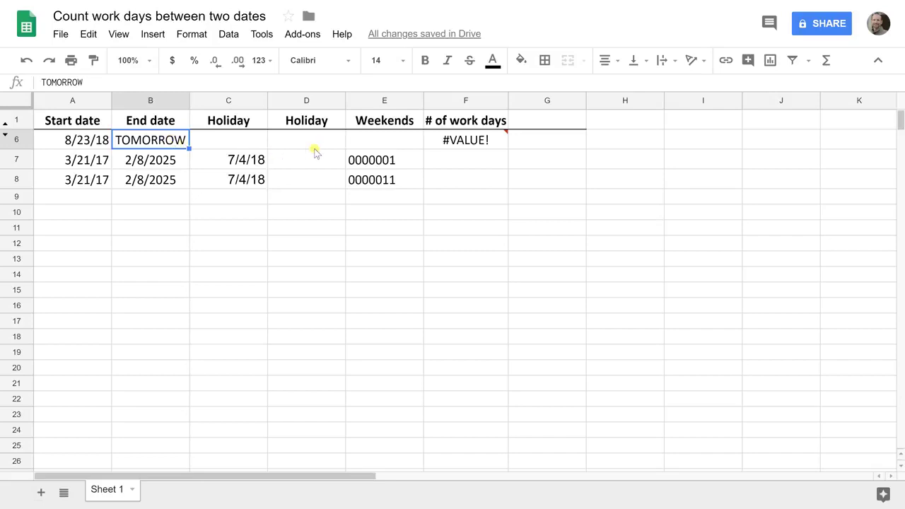
text(=T)
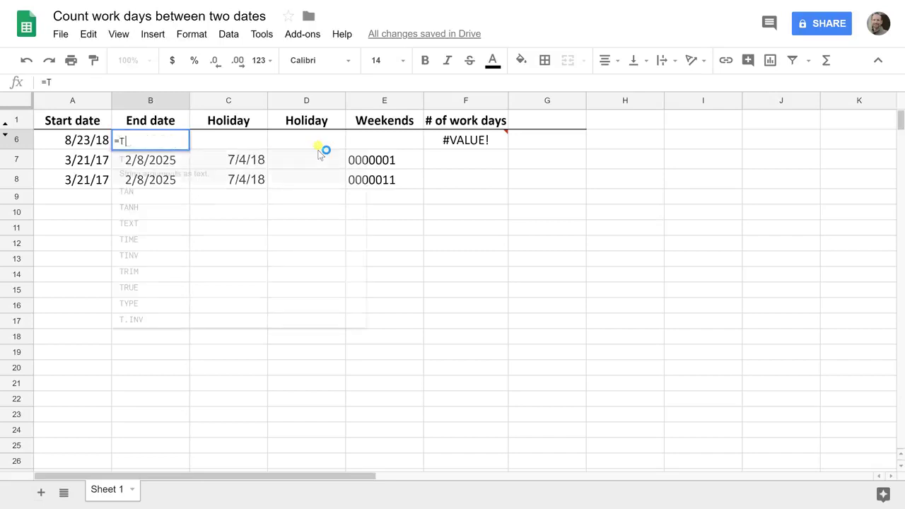
text(ODAY()
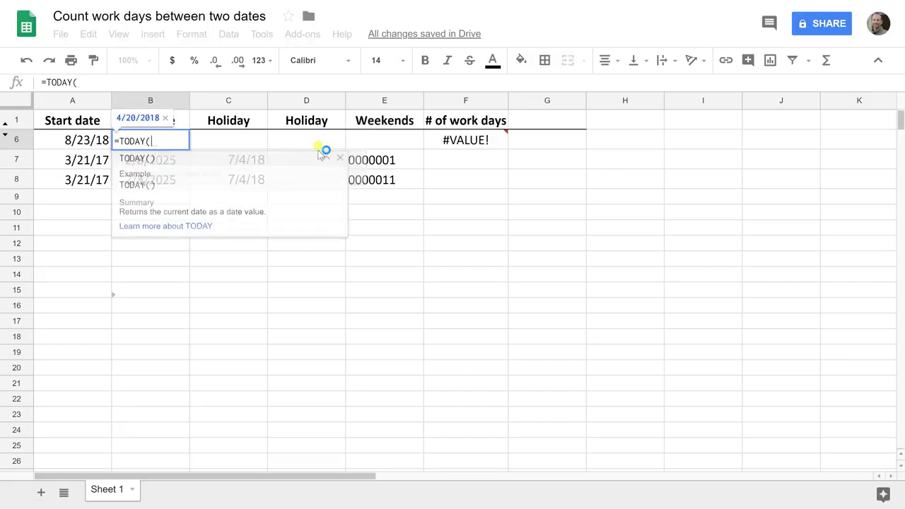
text()+1)
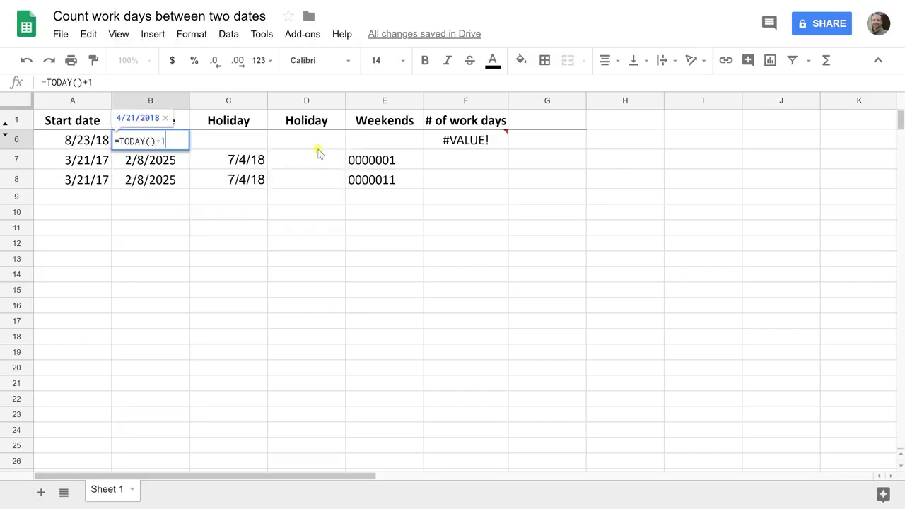
key(Return)
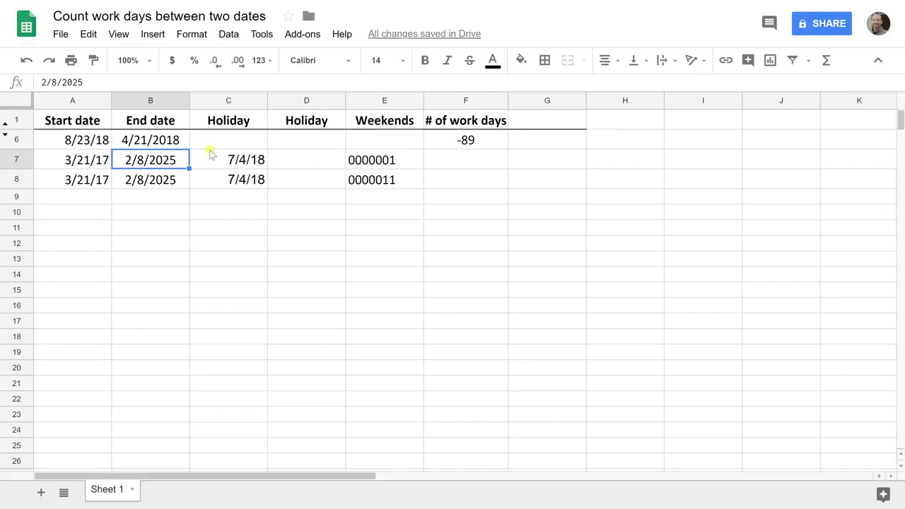
click(92, 142)
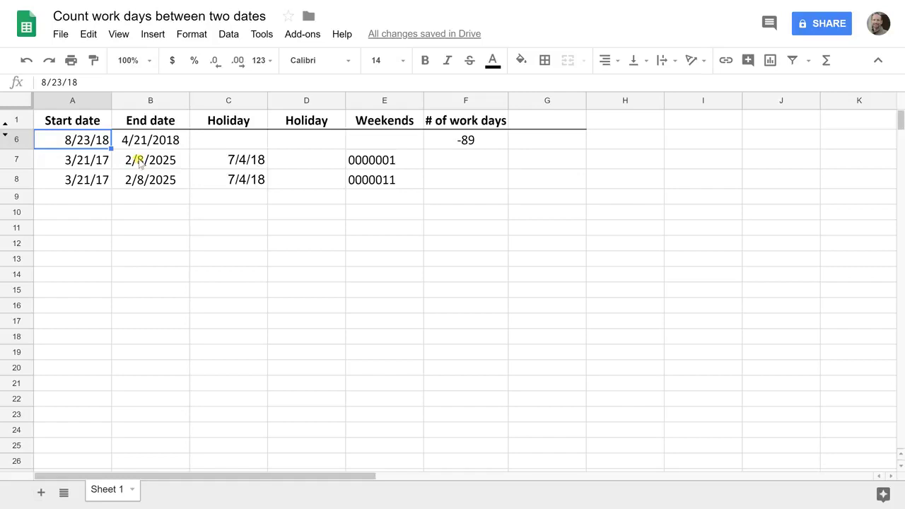
click(306, 160)
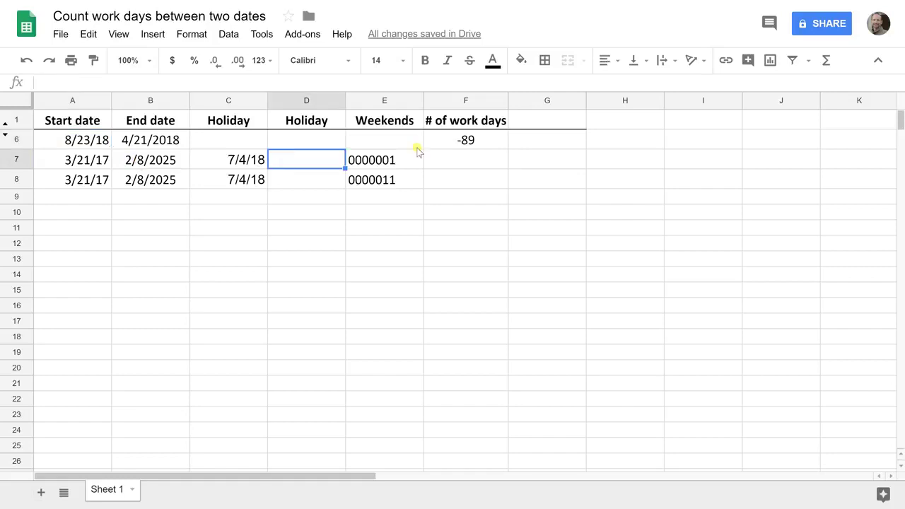
click(464, 157)
- Enter =NETWORKDAYS.INTL(A7,B7,E7,C7) in F7, returning 2,059 work days
text(=)
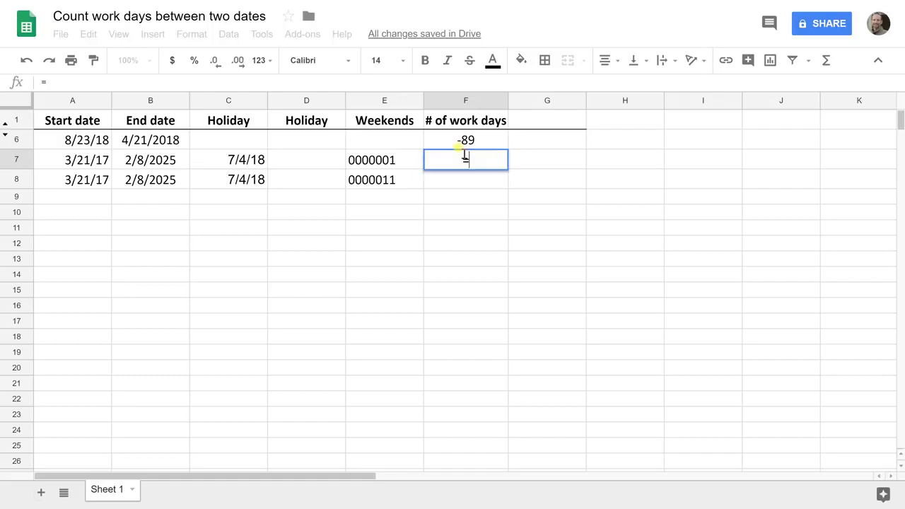
text(NE)
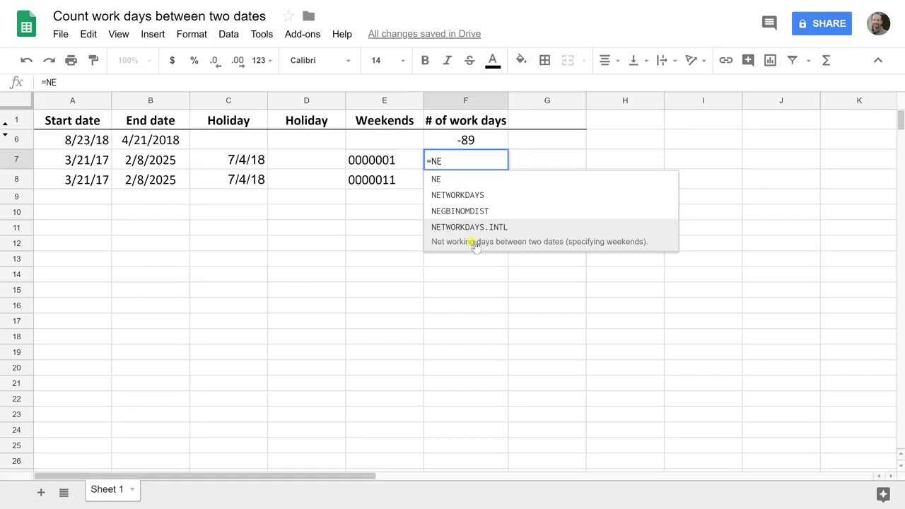
text(TWO)
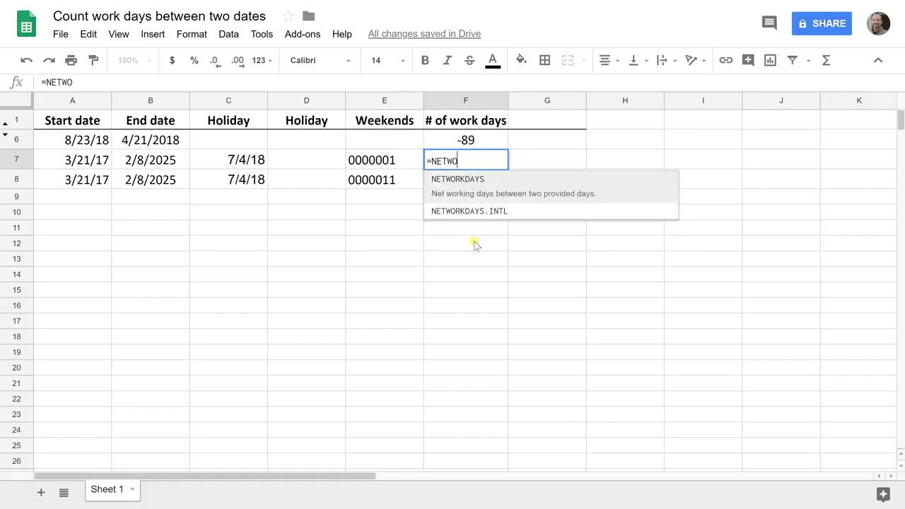
text(RKDAYS)
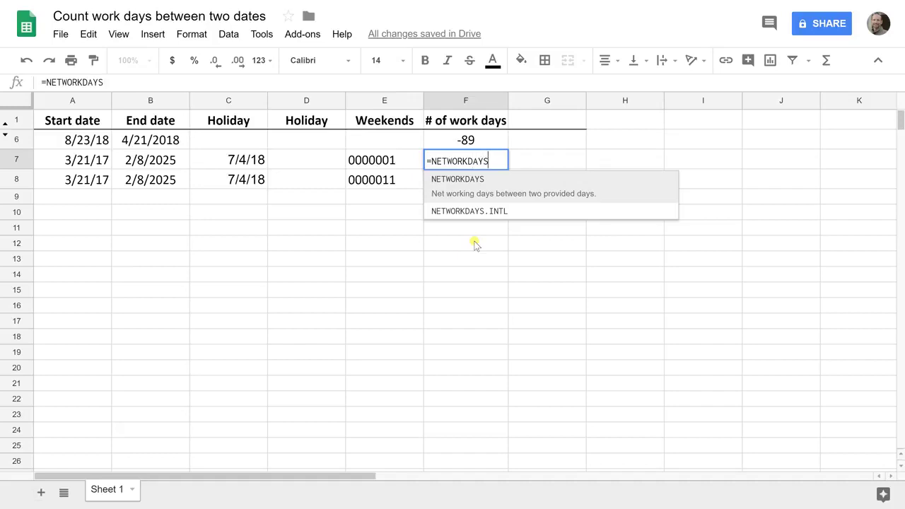
text(.)
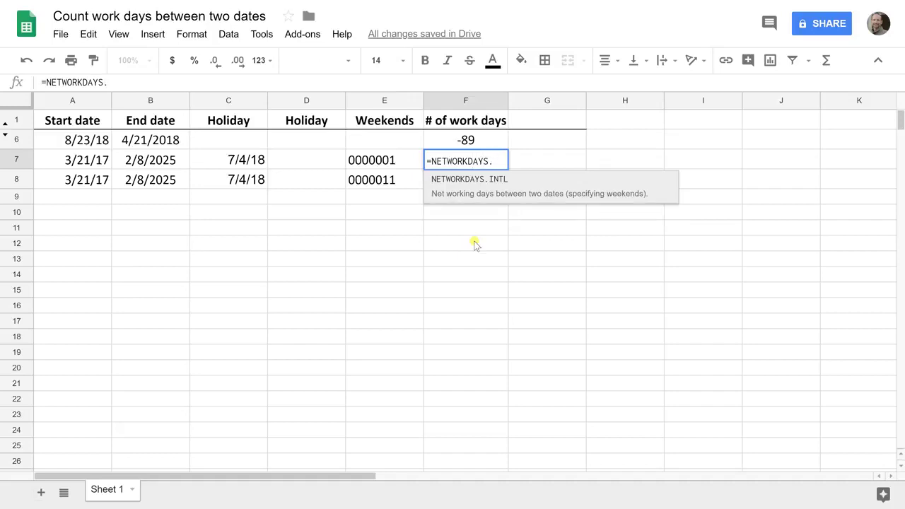
click(480, 201)
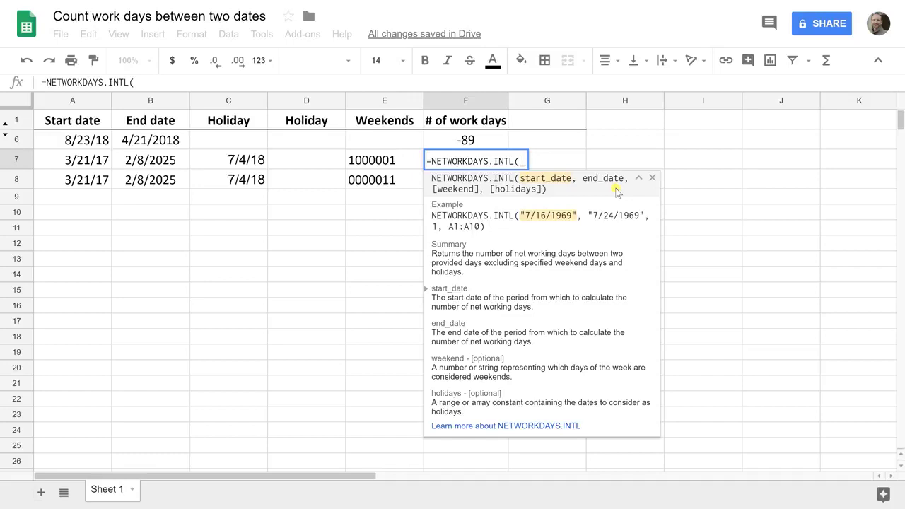
text(A7)
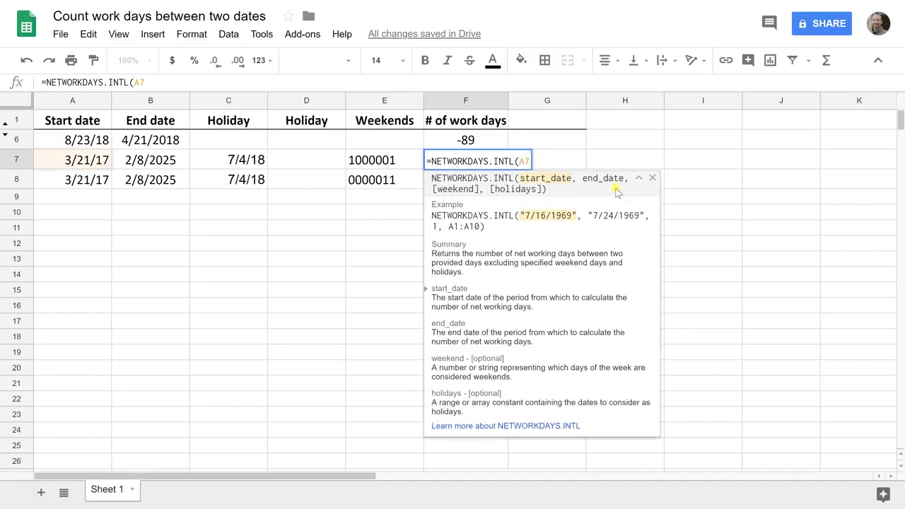
text(,B7)
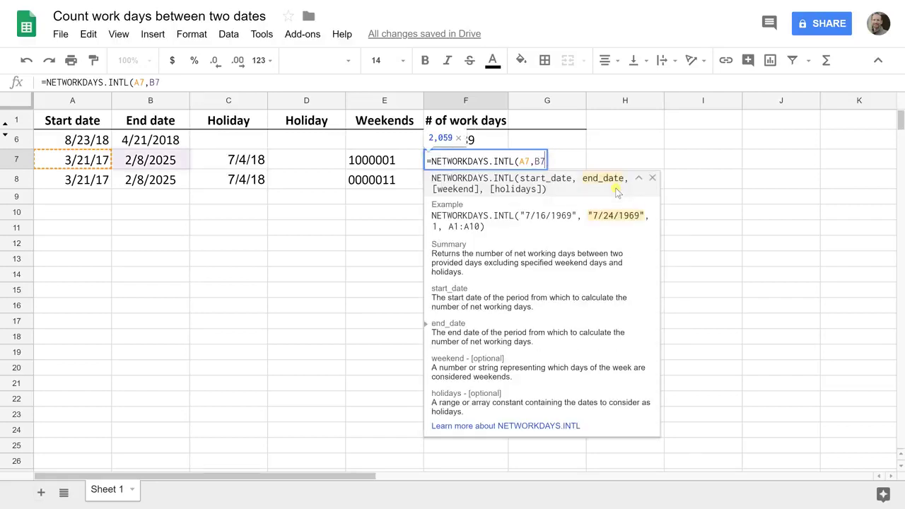
text(,)
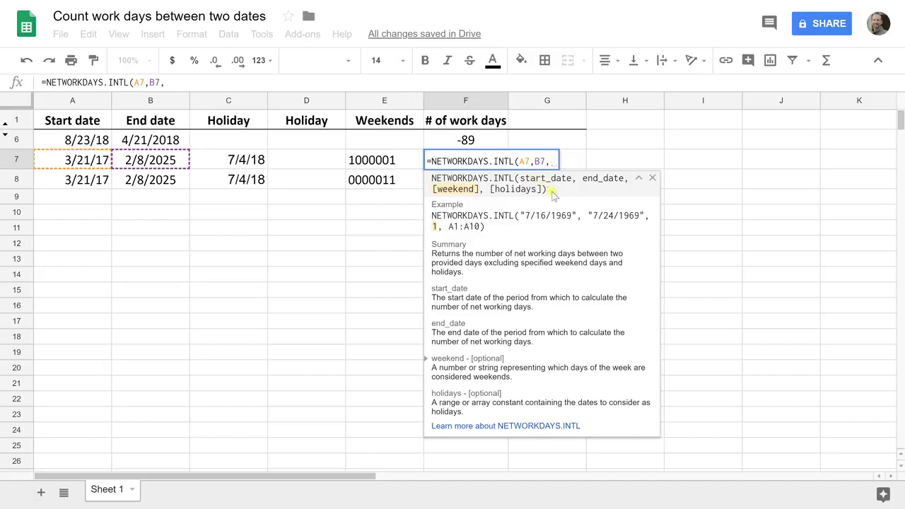
text(E7)
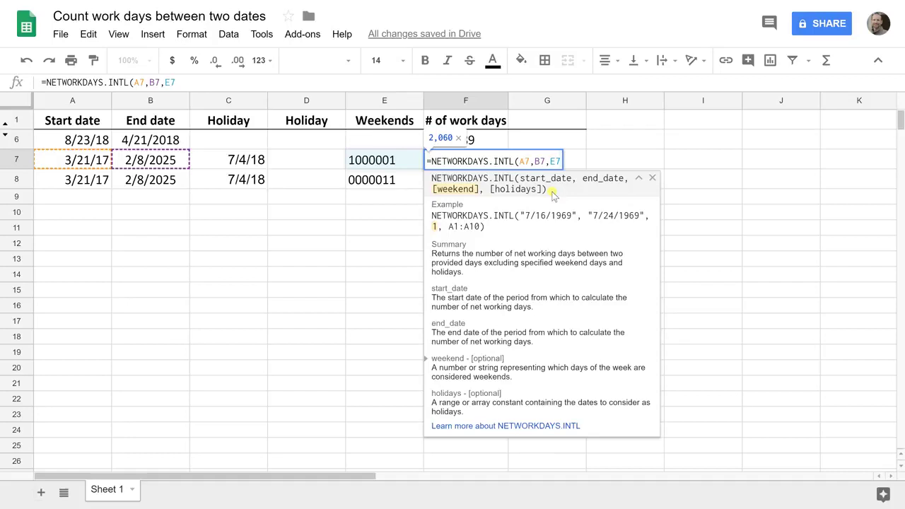
text(,)
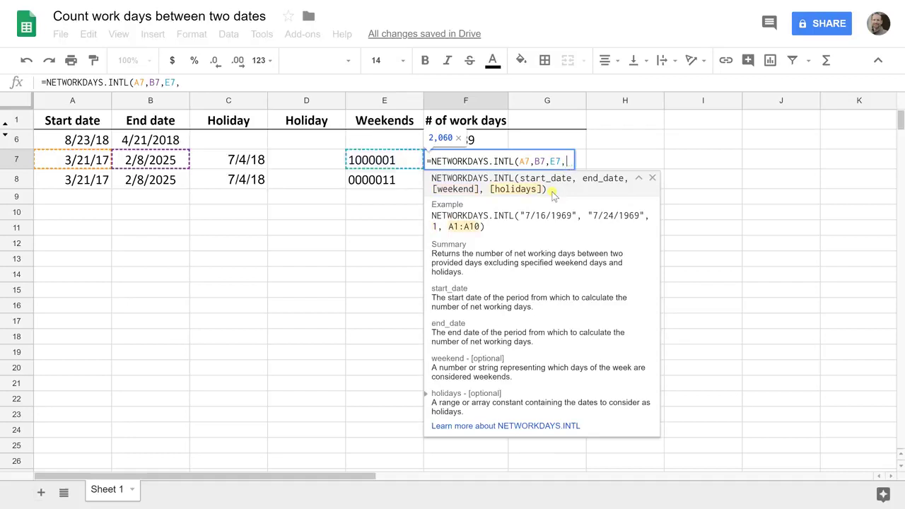
text(C7))
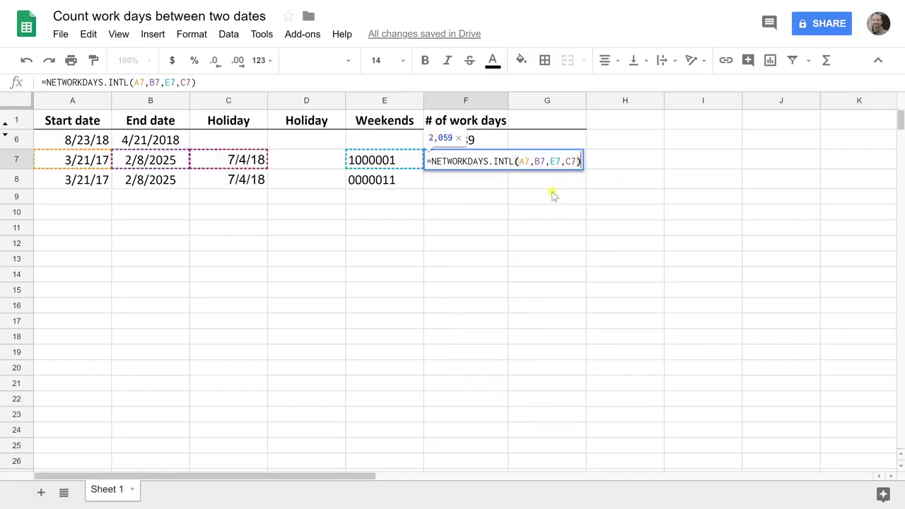
key(Return)
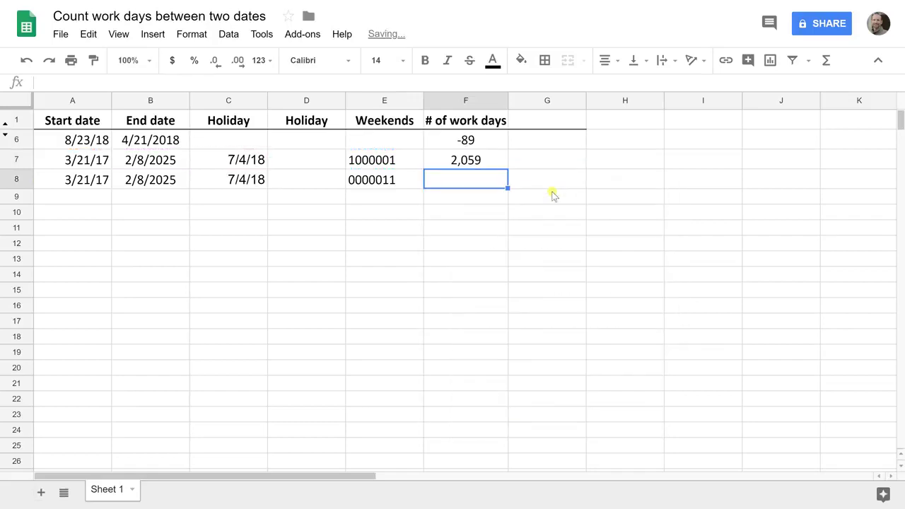
key(Up)
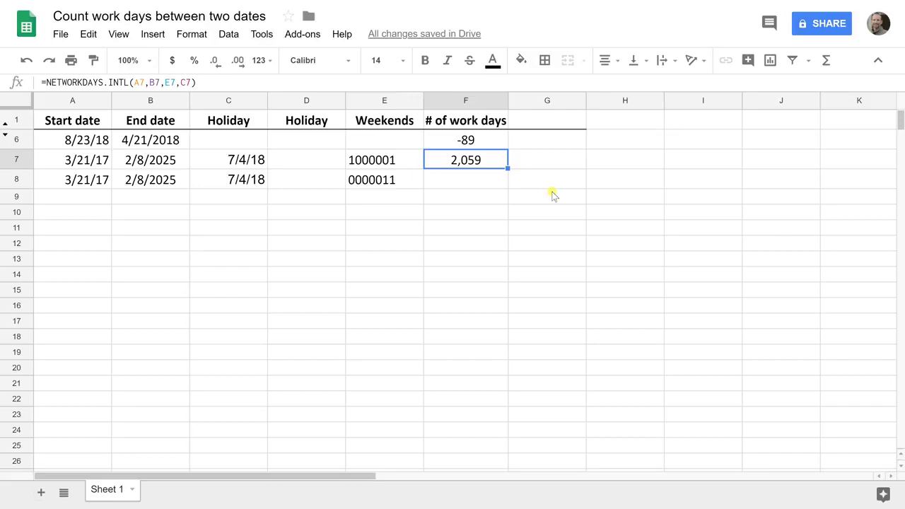
- Inspect F7's NETWORKDAYS.INTL formula and begin editing the 0000001 weekend string in E7
key(Left)
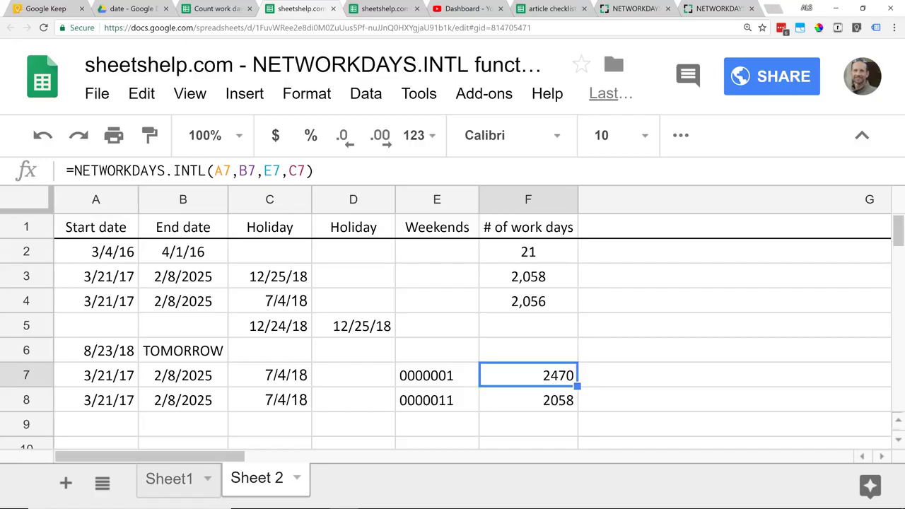
key(F2)
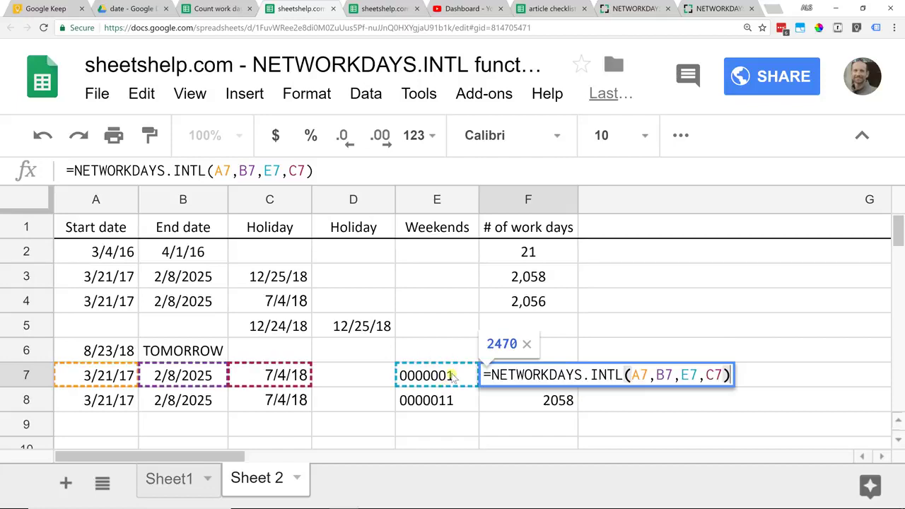
key(Escape)
key(Left)
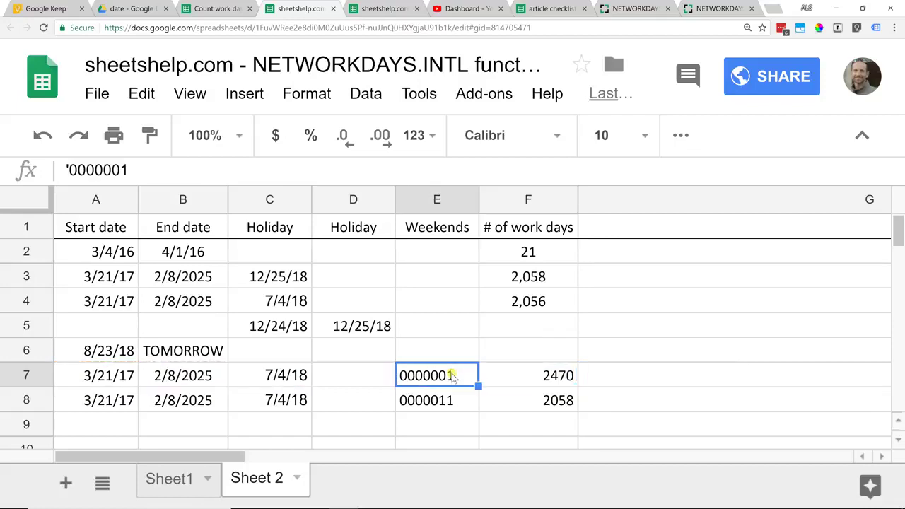
key(Left)
key(Right)
double_click(459, 379)
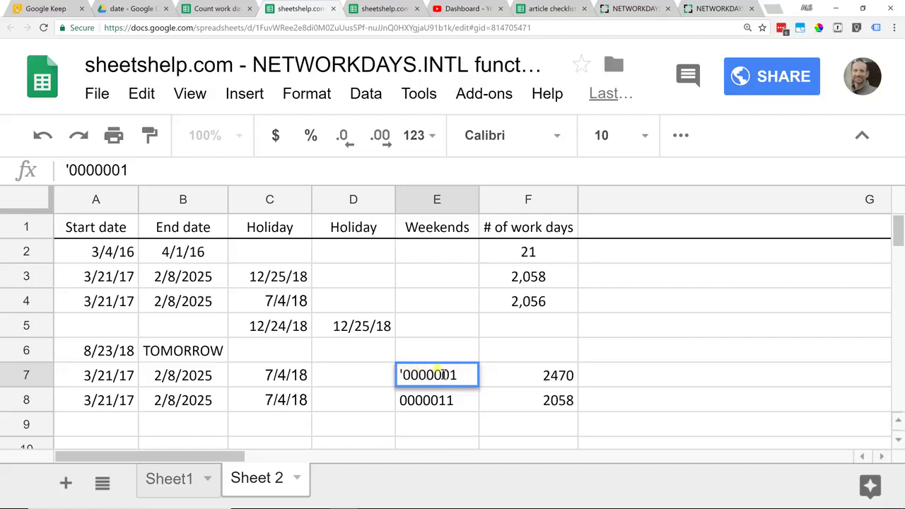
- Change E7's weekend string to 0000111, recalculating F7 to 1,646 work days
click(449, 374)
text(1)
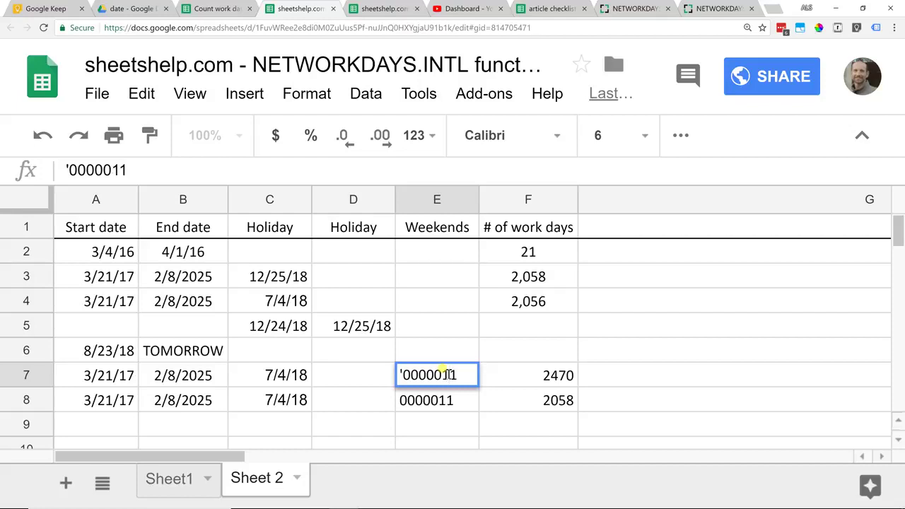
key(BackSpace)
text(1)
key(Return)
click(443, 368)
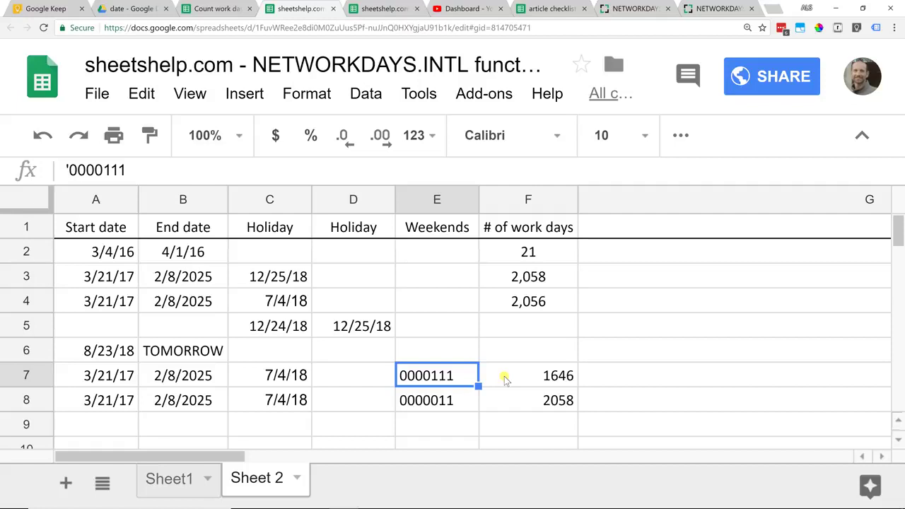
click(505, 379)
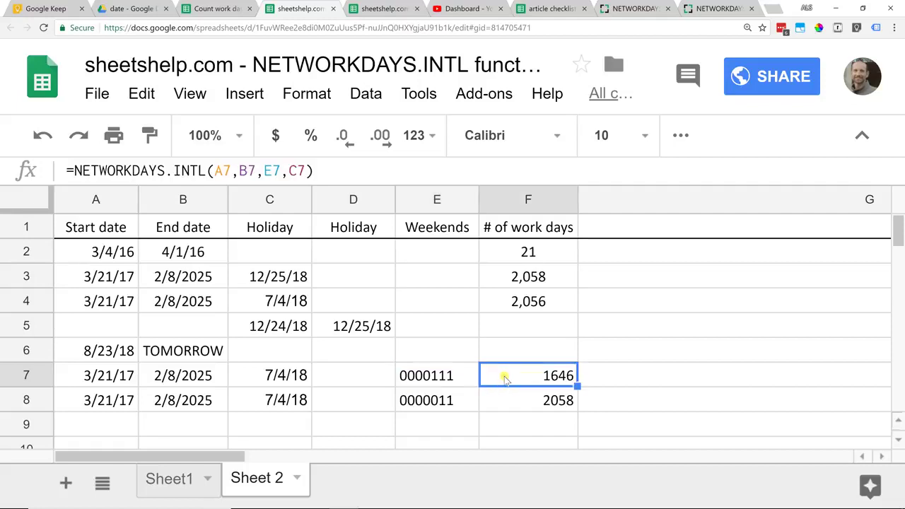
key(Left)
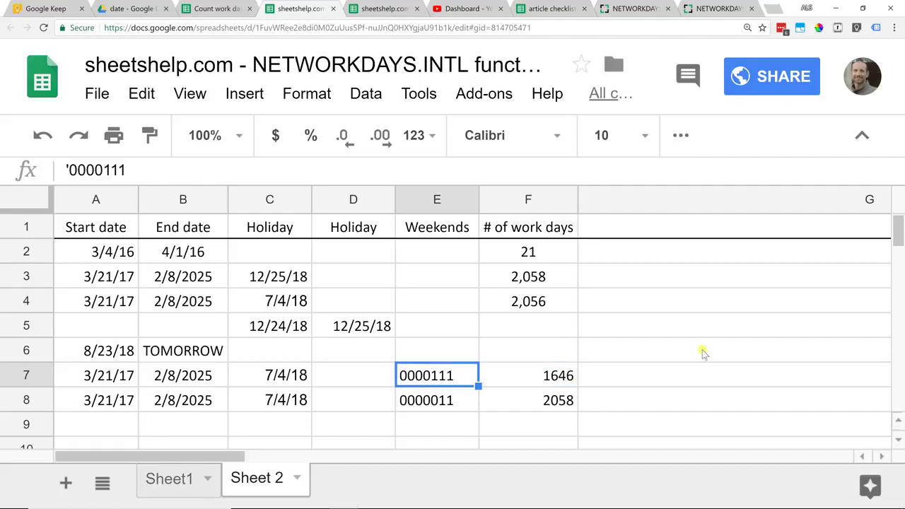